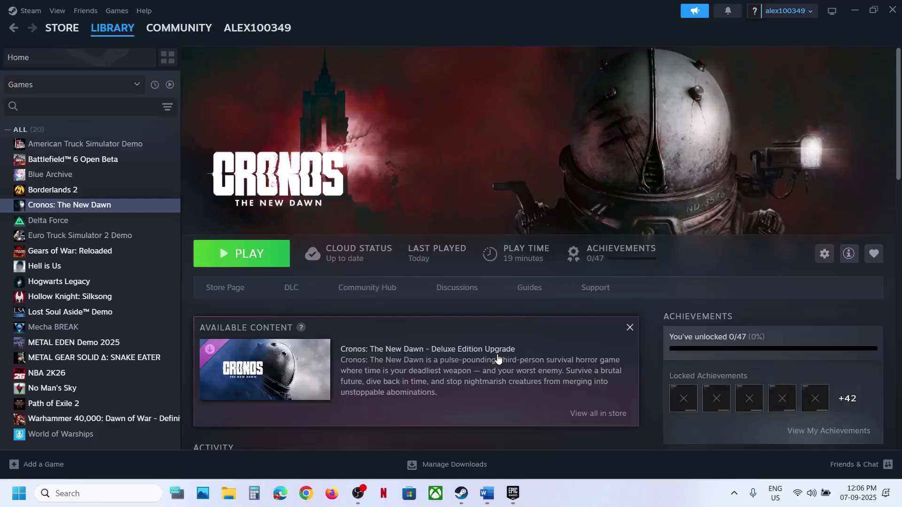
- Bring the Cronos crash-fix notes forward and highlight Step 1's advice to turn off ray tracing
left_click(487, 491)
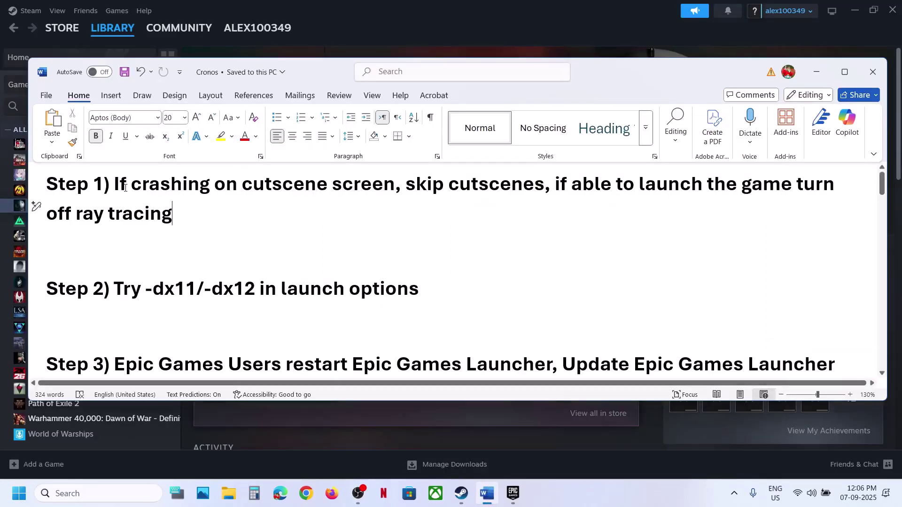
left_click_drag(125, 186, 525, 186)
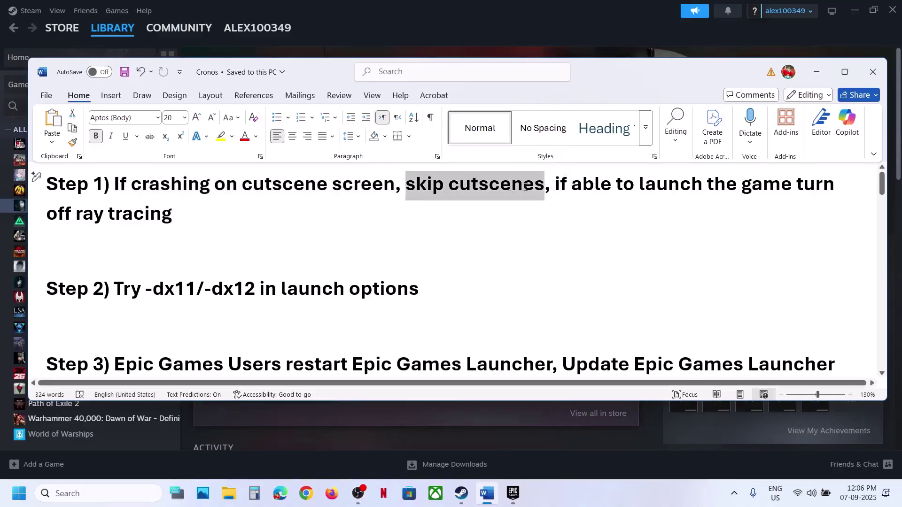
left_click(594, 186)
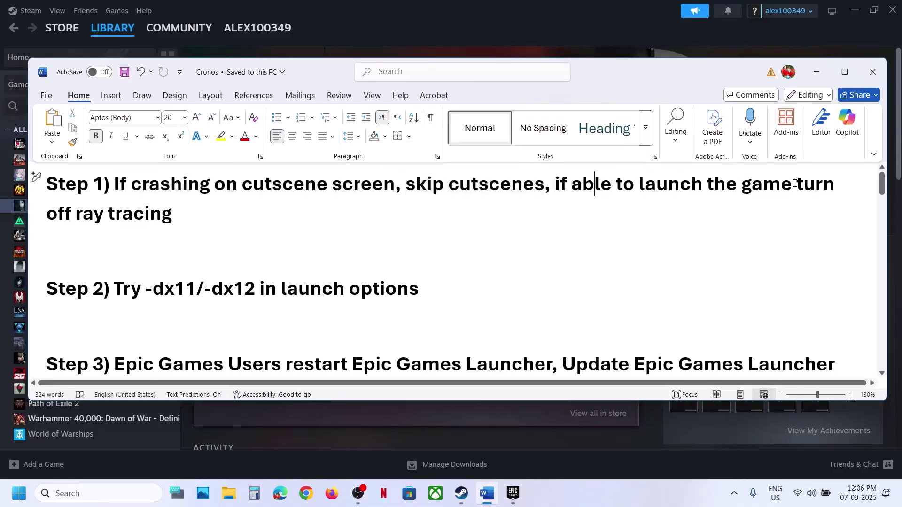
left_click_drag(794, 184, 261, 201)
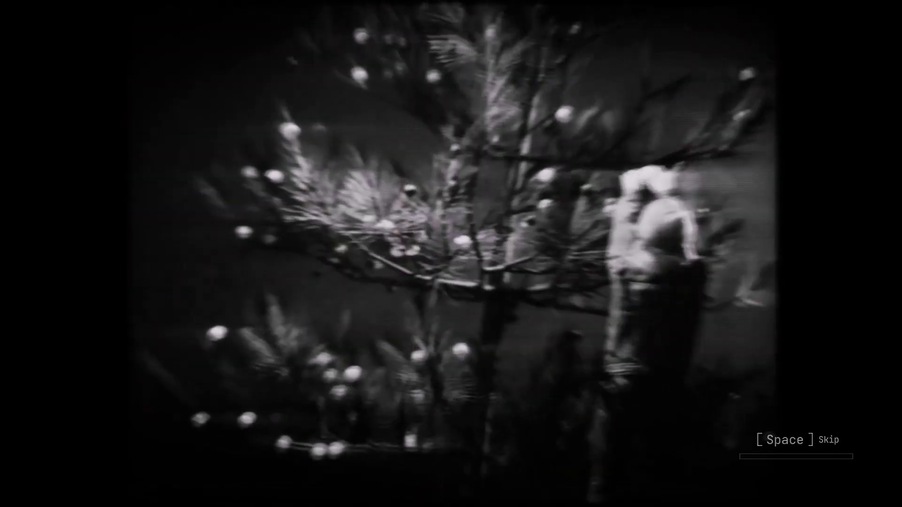
- Skip both intro cinematics and open the game's Settings to check Raytracing
key("space")
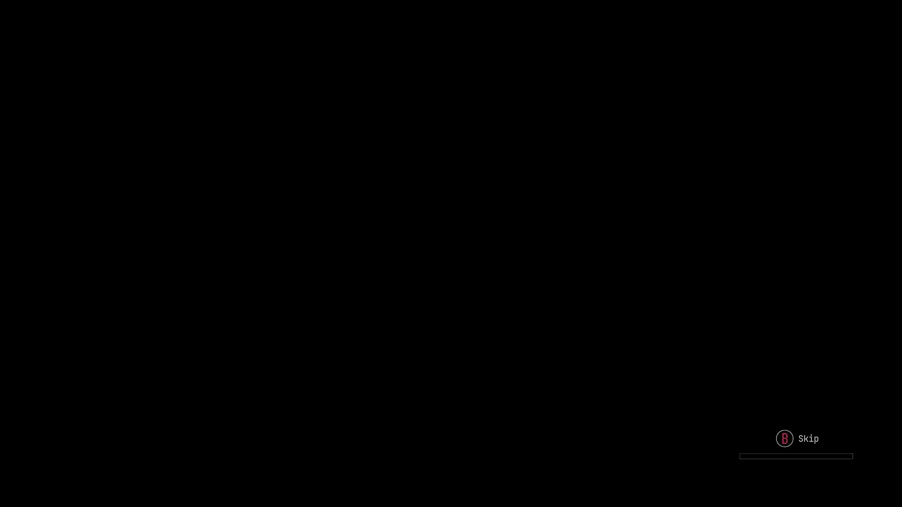
key("space")
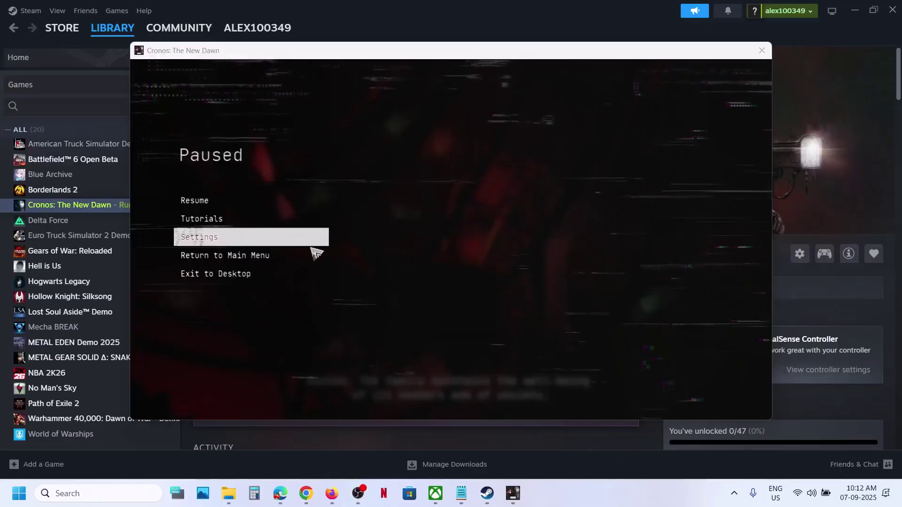
left_click(228, 240)
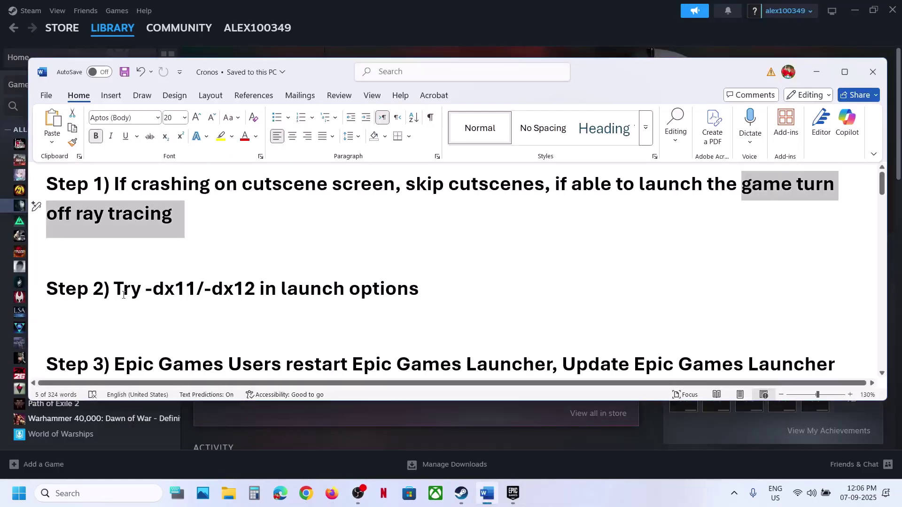
- Change Cronos's Steam launch option from -dx12 to -dx11
left_click_drag(130, 301, 439, 302)
left_click(507, 8)
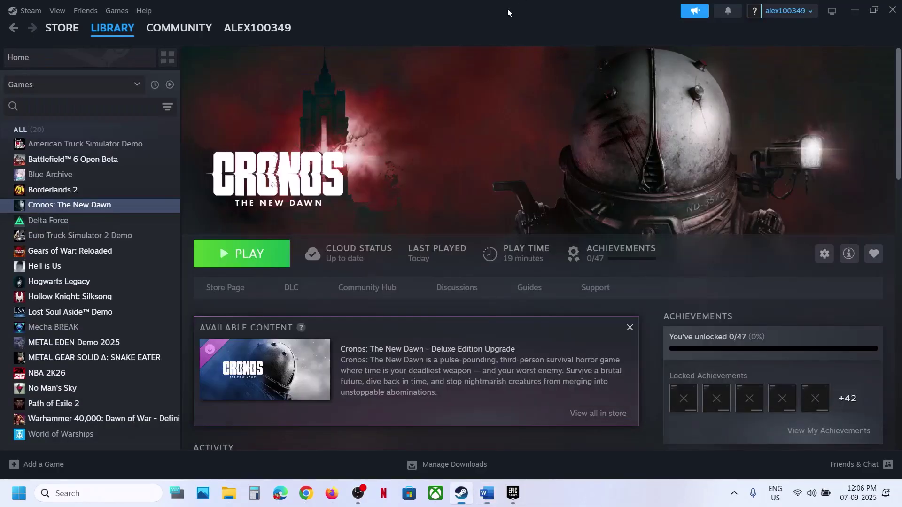
right_click(109, 206)
left_click(146, 297)
left_click(371, 308)
left_click_drag(371, 308, 326, 309)
type("-dx11")
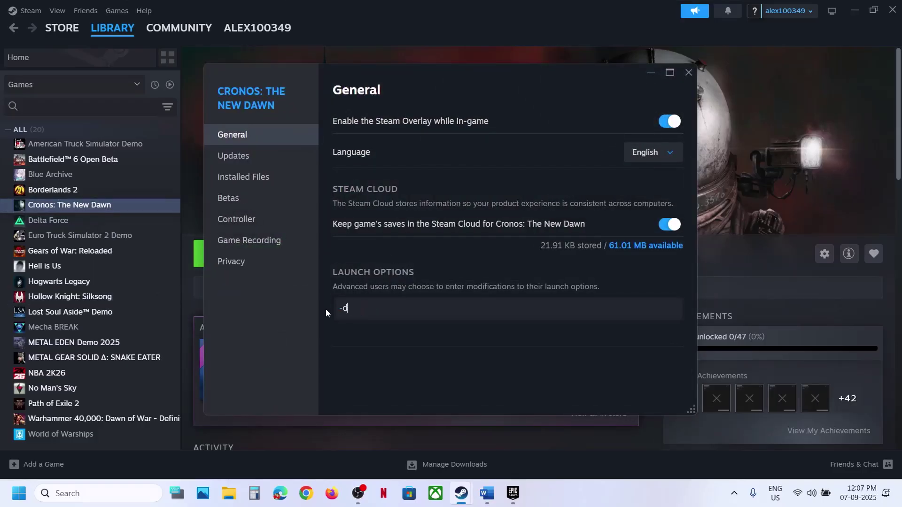
left_click(689, 73)
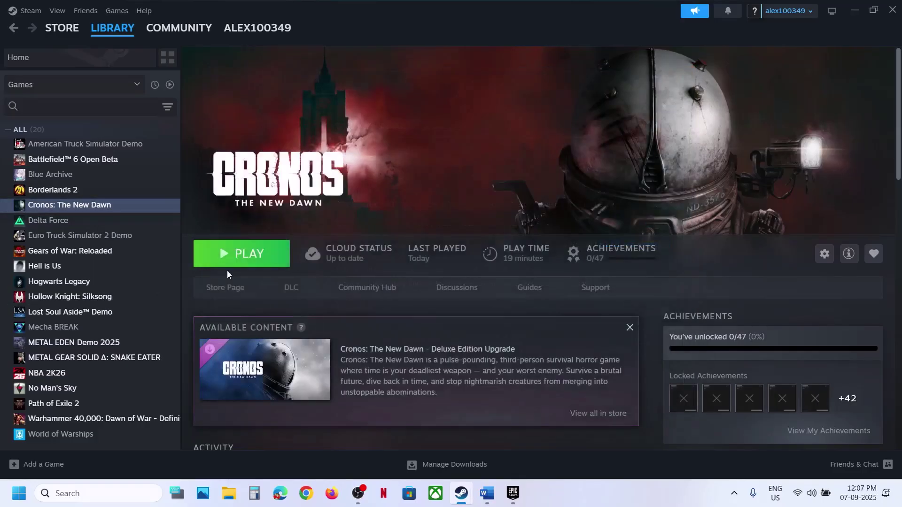
- Reopen Cronos's properties and clear the launch options completely
right_click(121, 202)
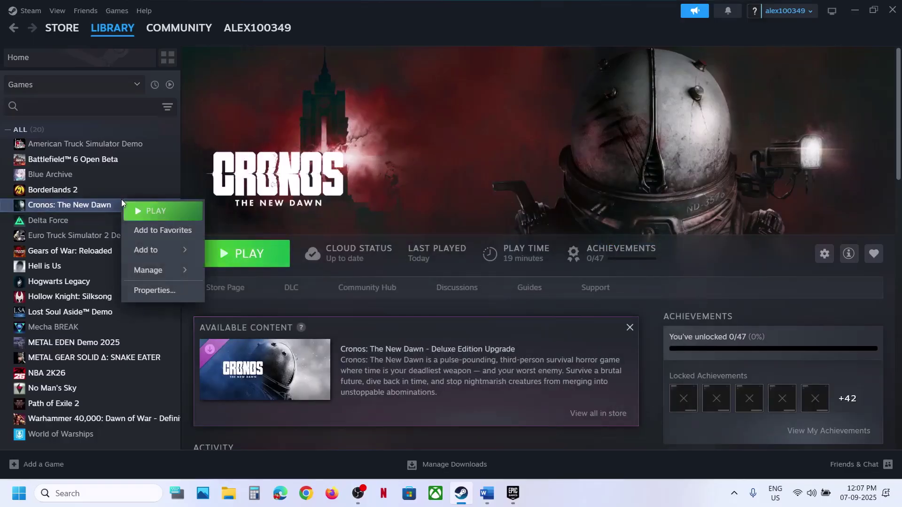
left_click(162, 289)
left_click(369, 312)
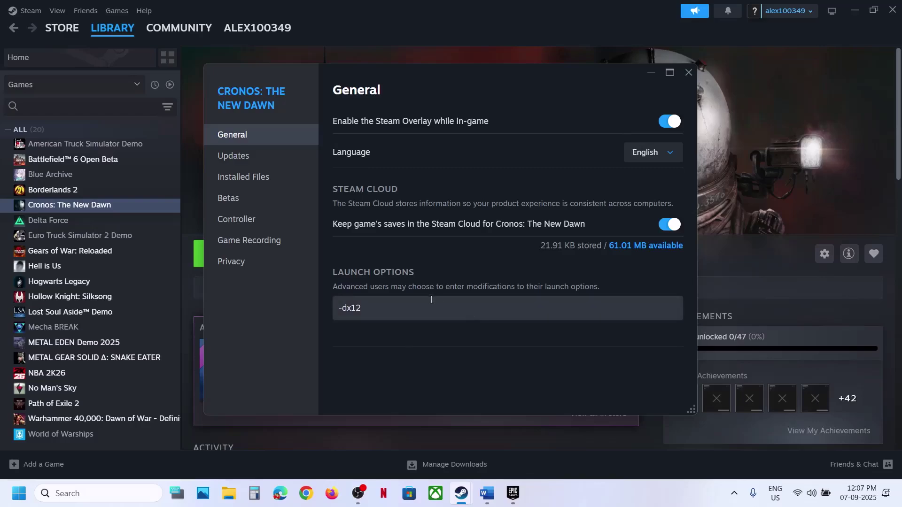
key("ctrl+a")
key("BackSpace")
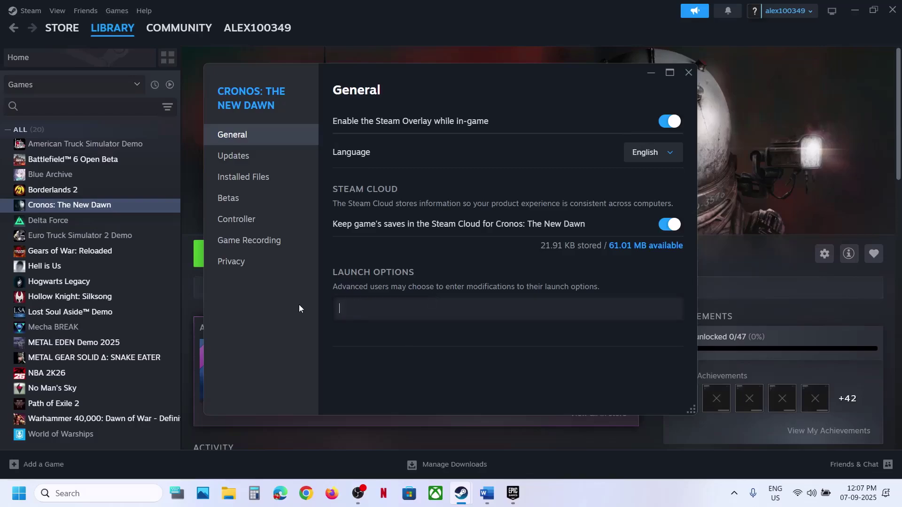
left_click(688, 73)
left_click(487, 493)
- Highlight the Step 2 launch-options tip and Step 3's restart and update-launcher advice
left_click_drag(114, 288, 431, 288)
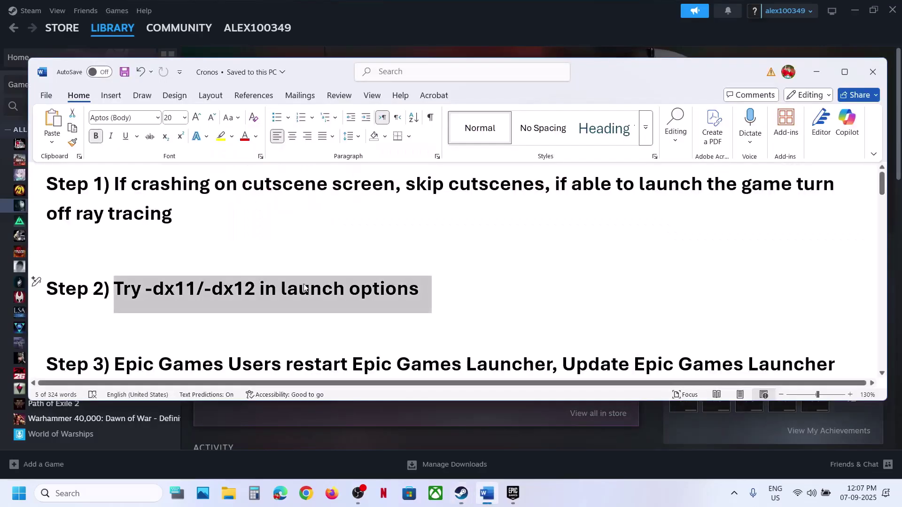
scroll(304, 288, "down", 2)
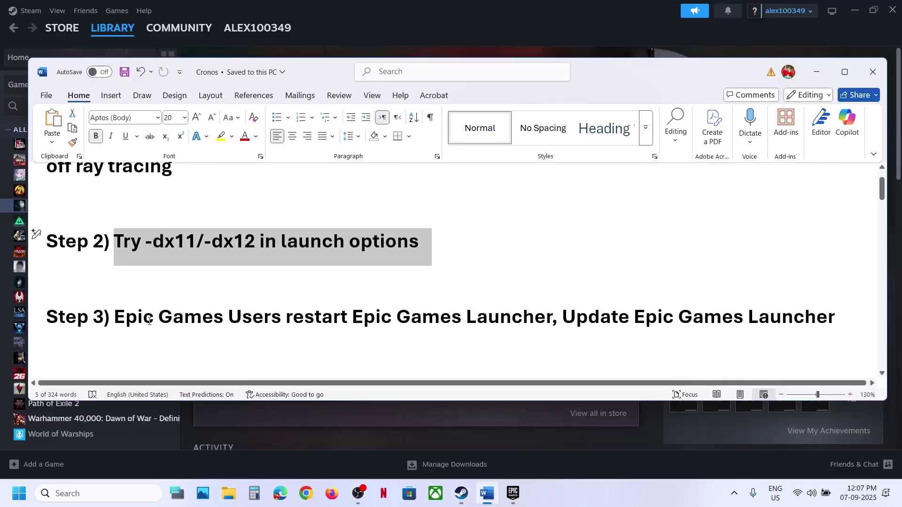
left_click_drag(149, 320, 532, 312)
left_click_drag(589, 318, 835, 318)
left_click(519, 496)
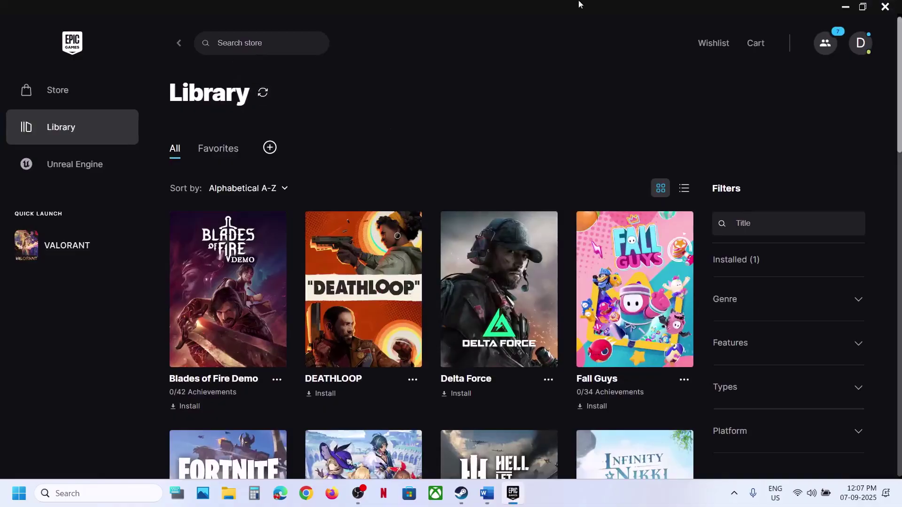
left_click(860, 43)
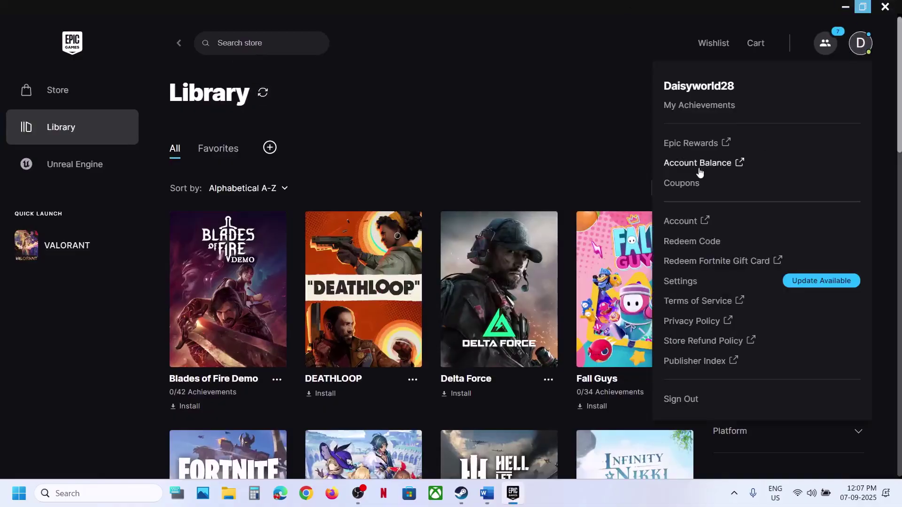
left_click(682, 282)
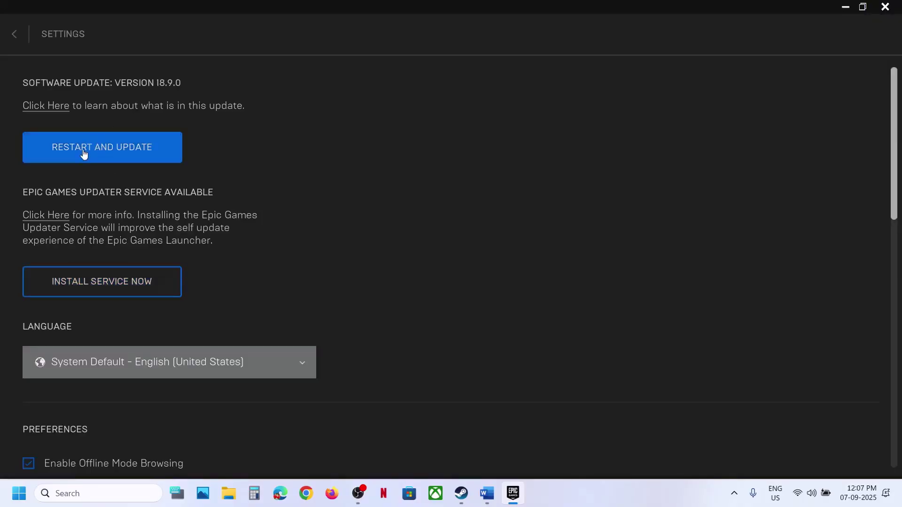
left_click(14, 35)
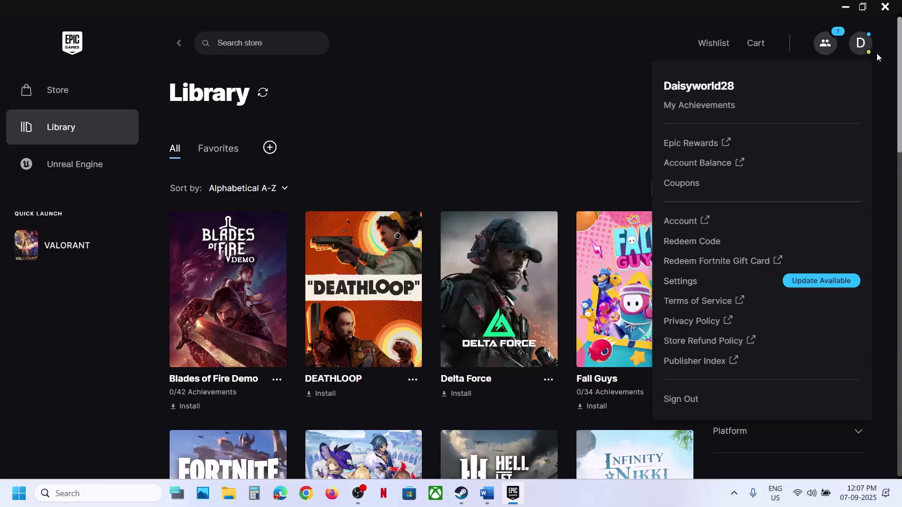
left_click(733, 493)
right_click(687, 434)
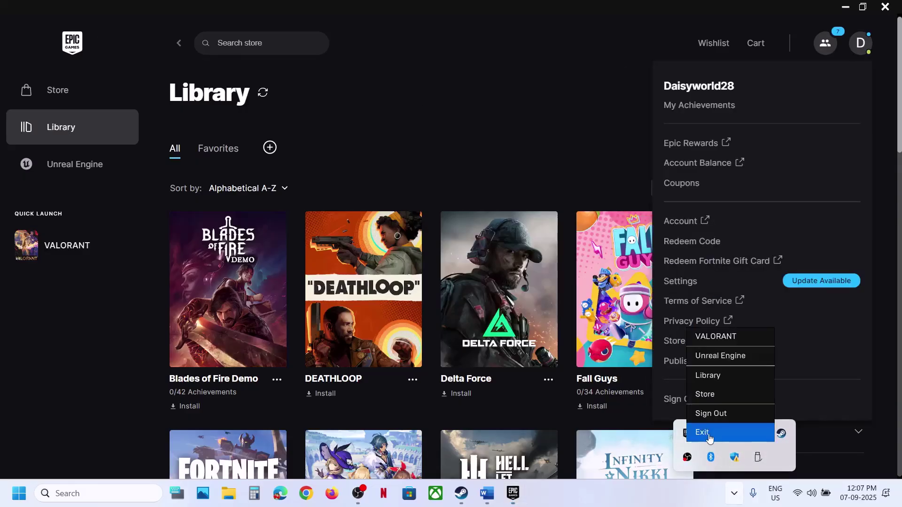
left_click(507, 143)
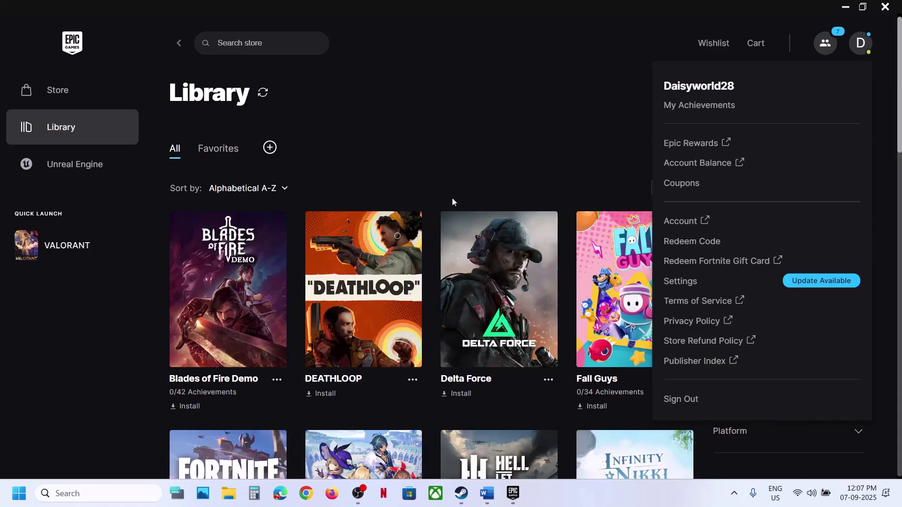
left_click(494, 489)
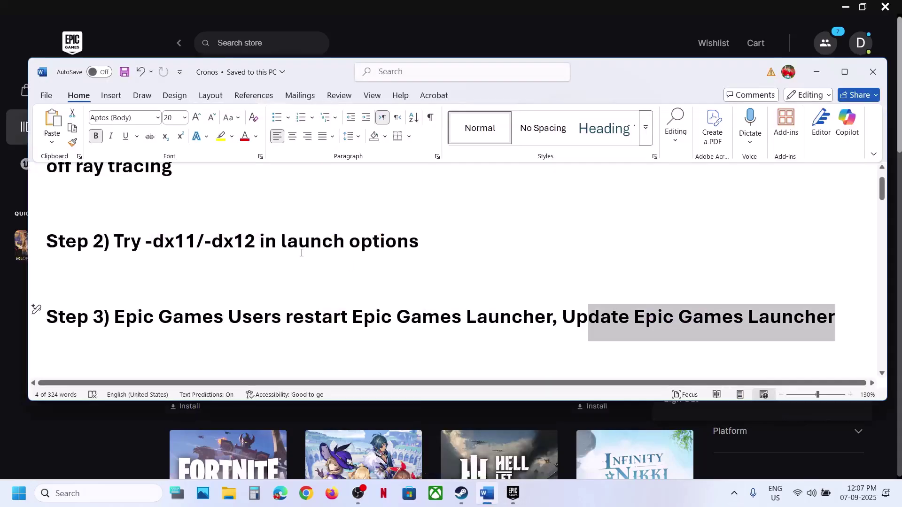
scroll(301, 252, "down", 2)
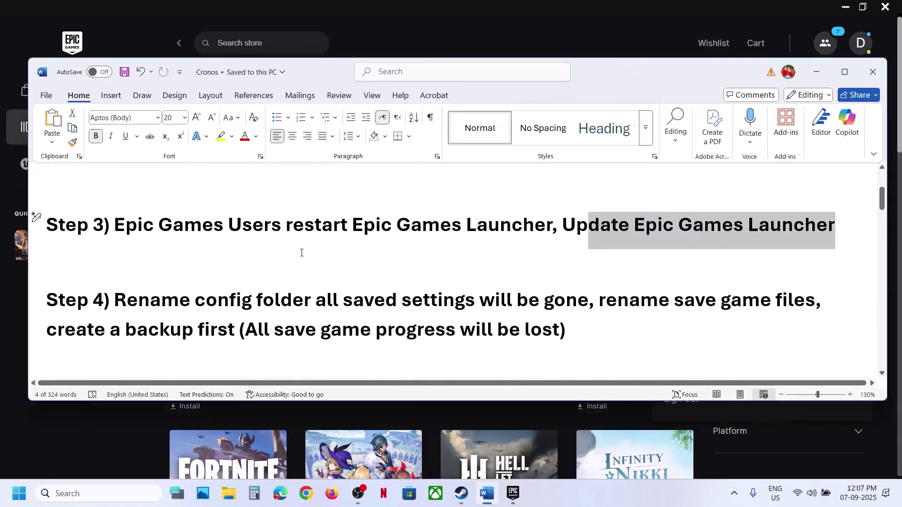
scroll(292, 236, "up", 2)
left_click_drag(114, 258, 419, 259)
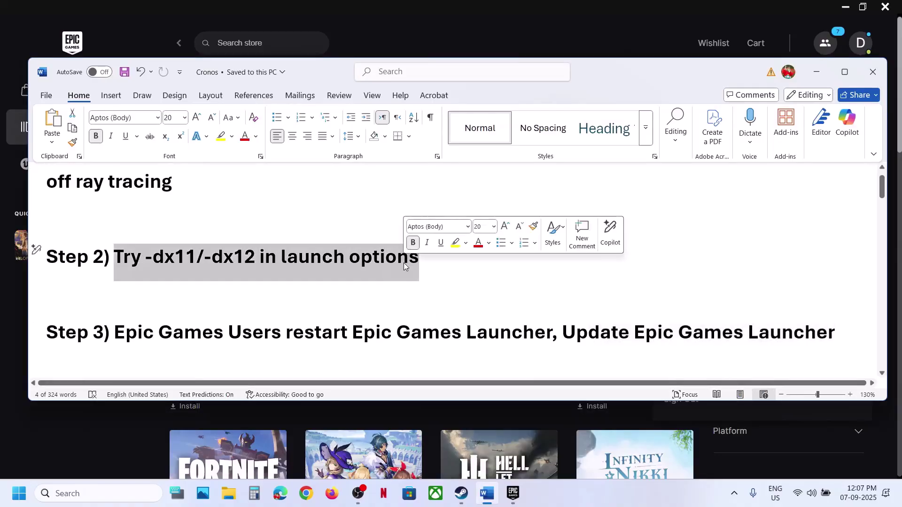
left_click(503, 21)
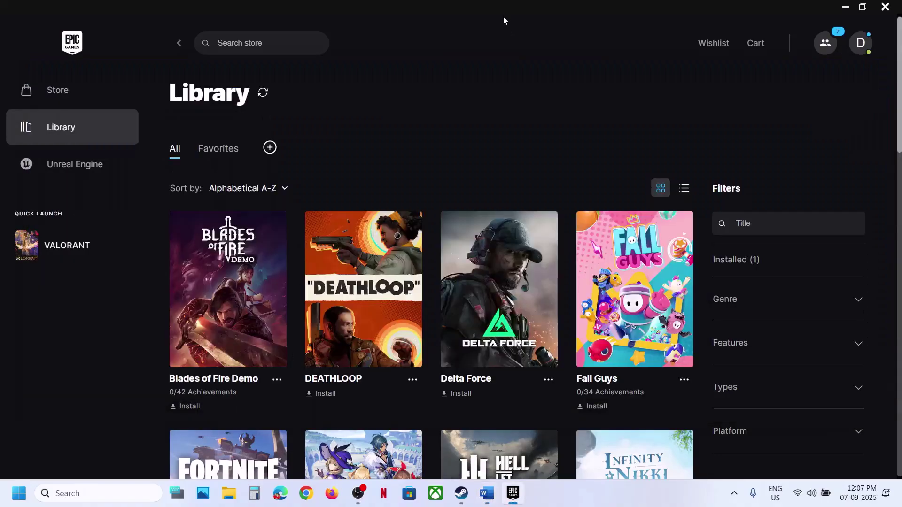
left_click(861, 43)
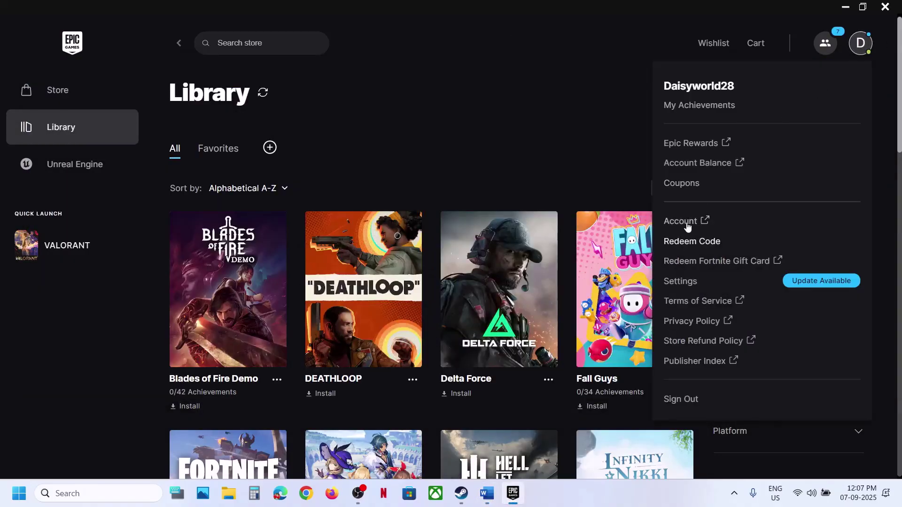
- Enable VALORANT's additional command line arguments, delete the -dx12 argument, then switch them off
left_click(687, 282)
scroll(280, 364, "down", 10)
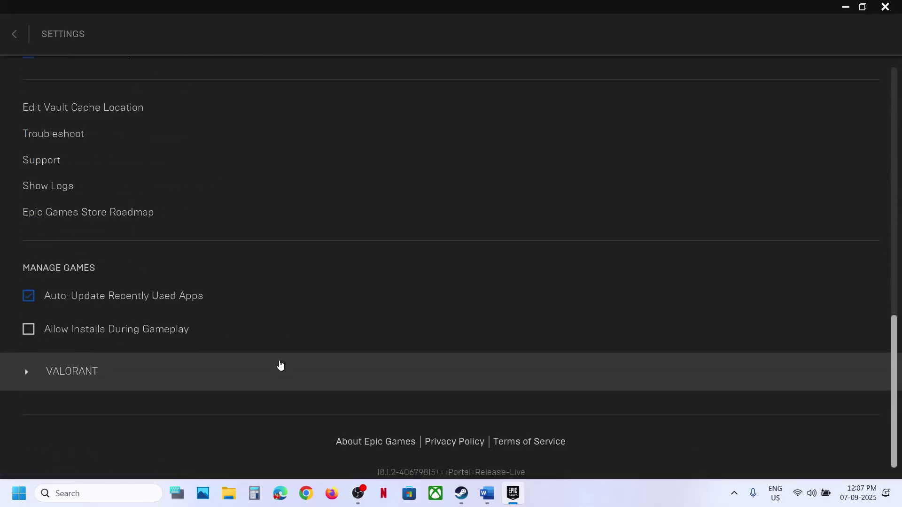
left_click(97, 378)
left_click(52, 394)
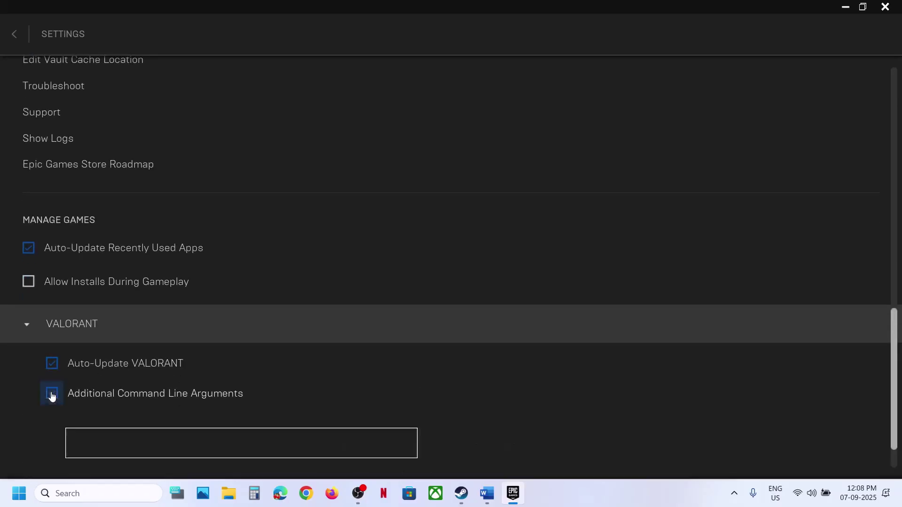
scroll(189, 379, "down", 1)
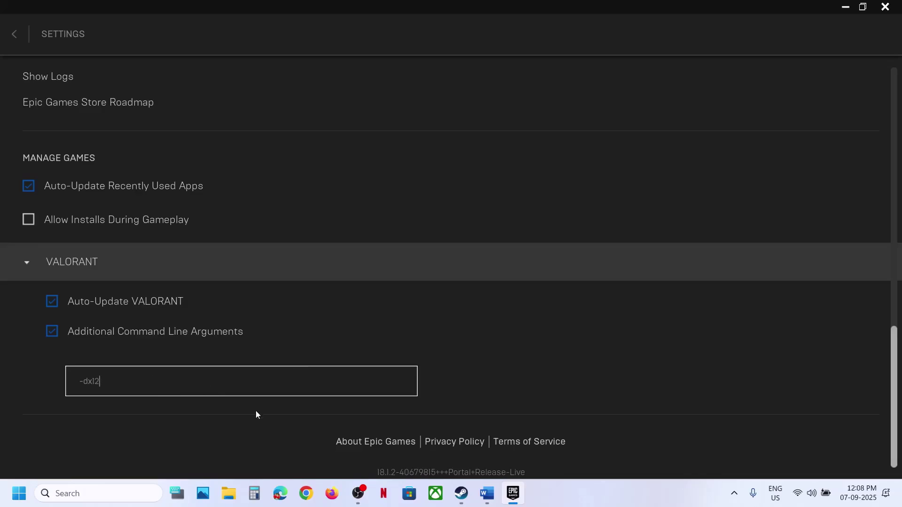
left_click_drag(153, 380, 18, 392)
key("BackSpace")
left_click(52, 332)
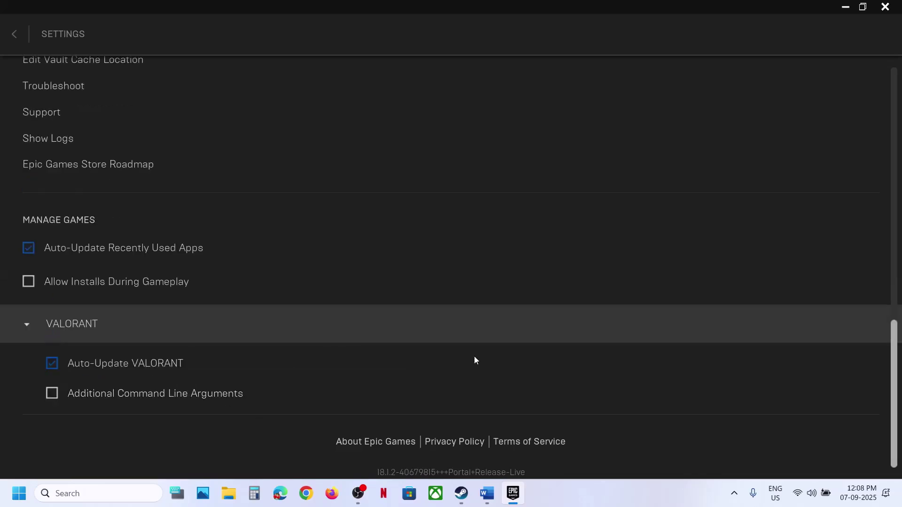
left_click(485, 492)
- Highlight Step 4's renaming instructions and its 'all saved settings will be gone' warning
scroll(244, 311, "down", 2)
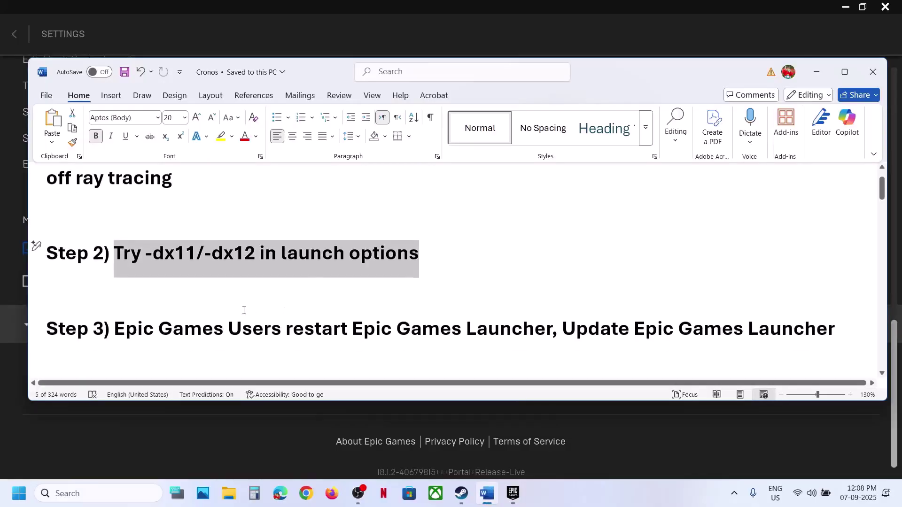
scroll(244, 311, "down", 1)
left_click_drag(153, 311, 528, 309)
left_click(528, 309)
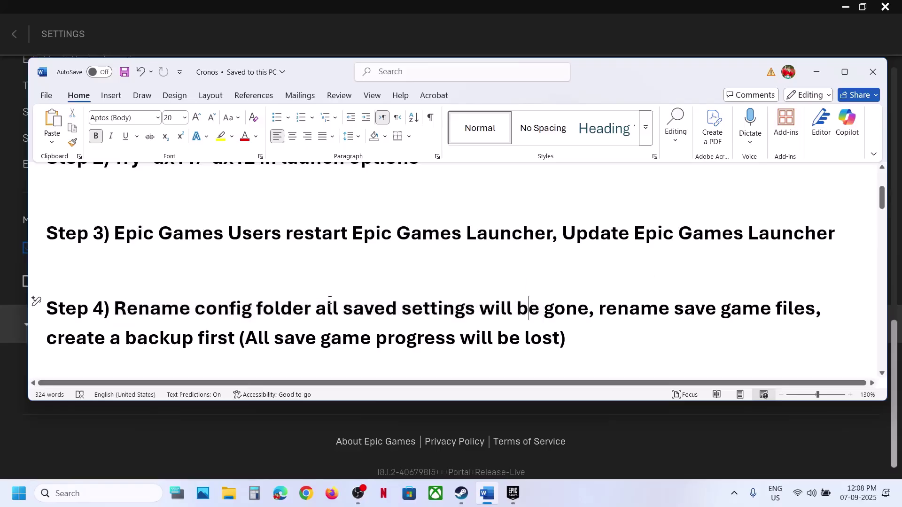
left_click_drag(320, 308, 588, 309)
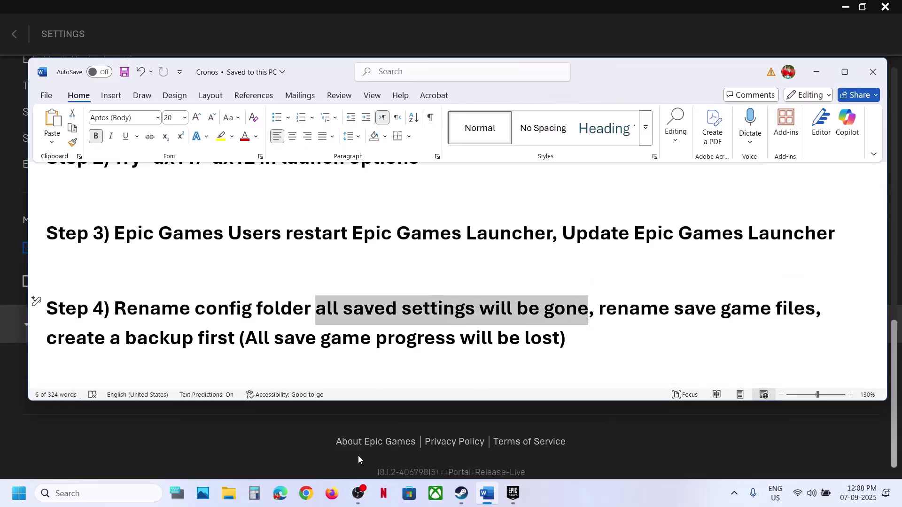
left_click(236, 500)
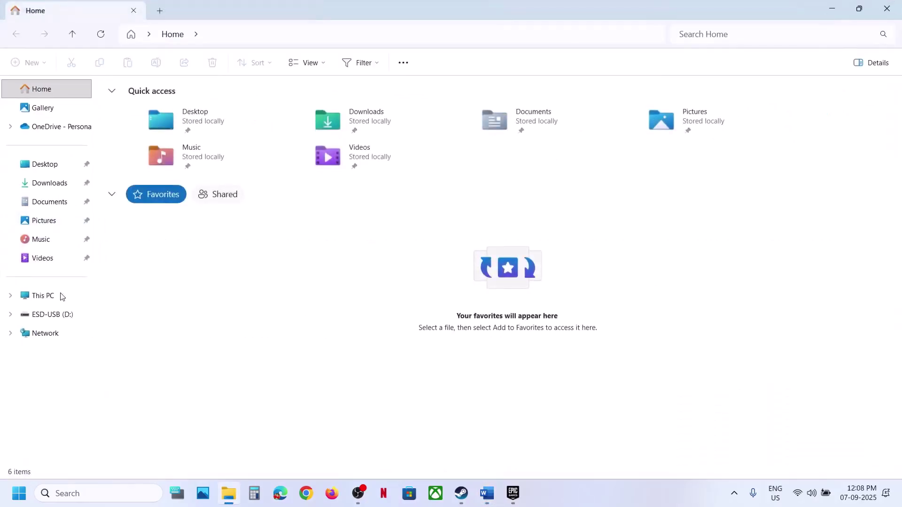
- Navigate to C:\Users\<profile>\AppData\Local\Cronos\Saved with hidden items shown
left_click(54, 305)
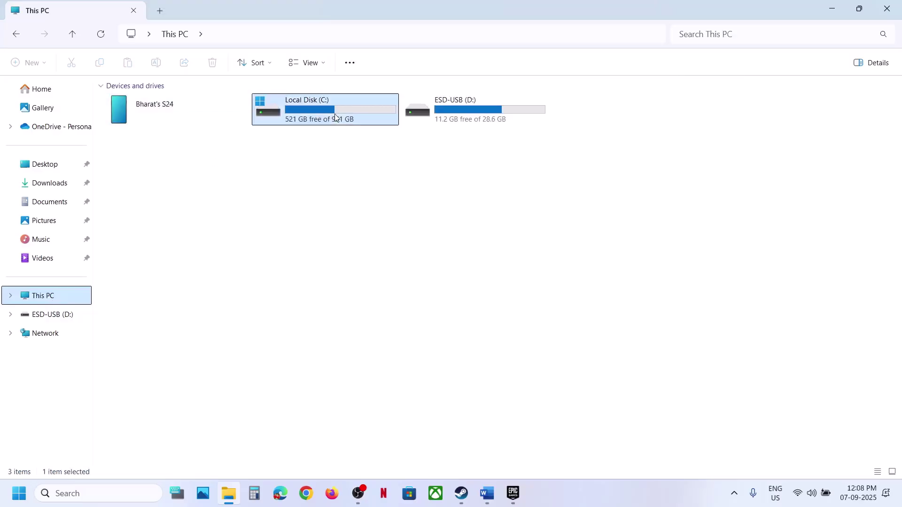
double_click(334, 119)
double_click(150, 295)
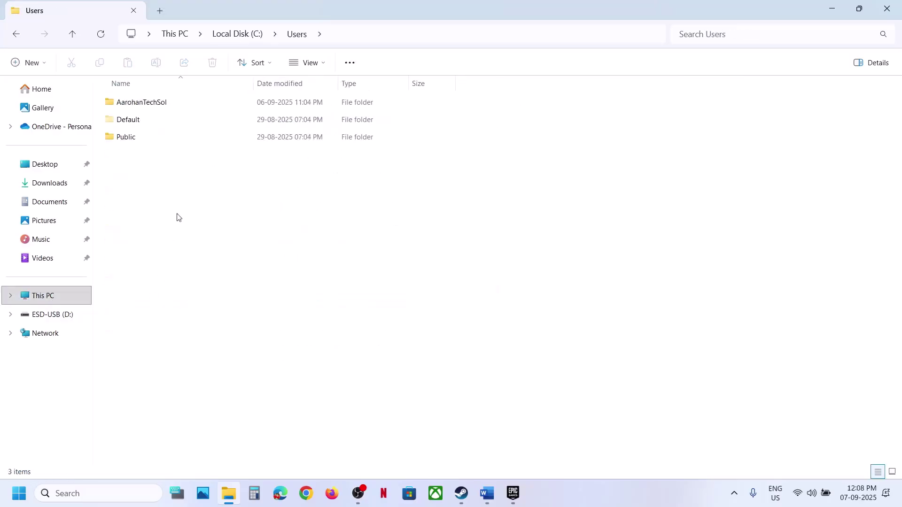
left_click(139, 107)
double_click(164, 105)
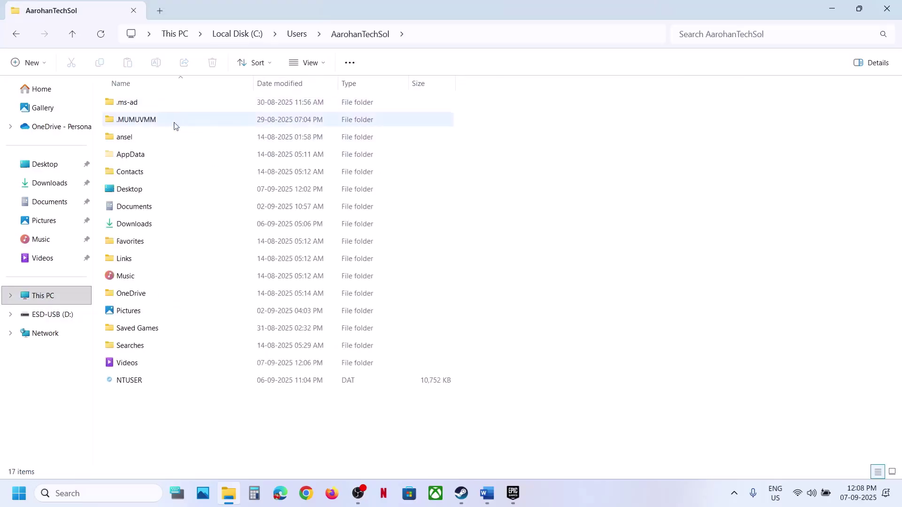
left_click(151, 149)
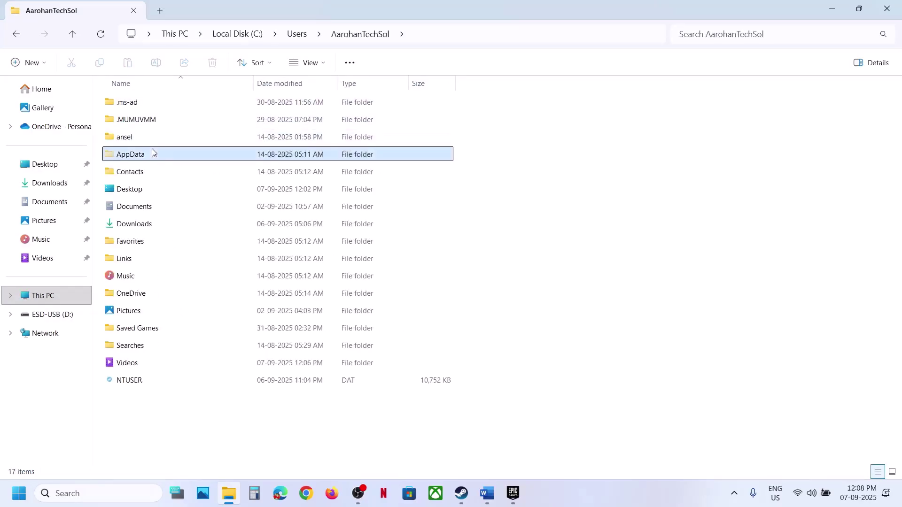
left_click(323, 66)
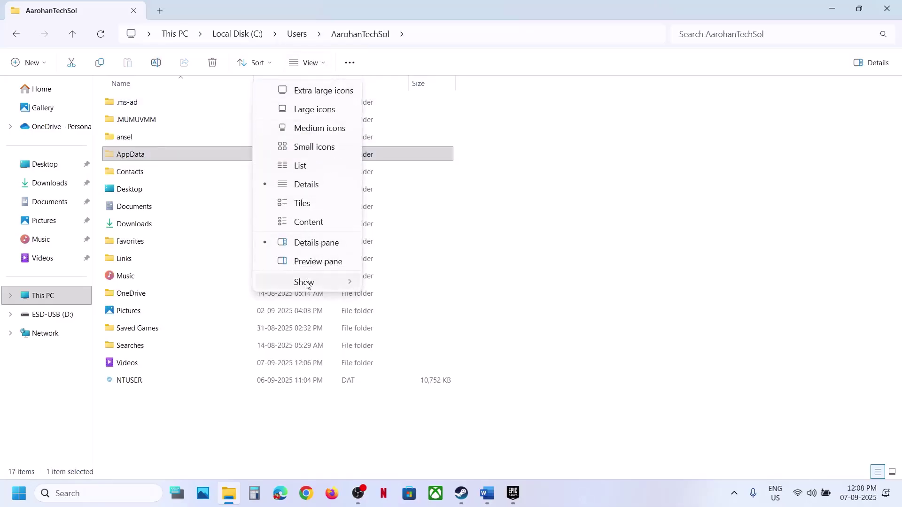
mouse_move(304, 282)
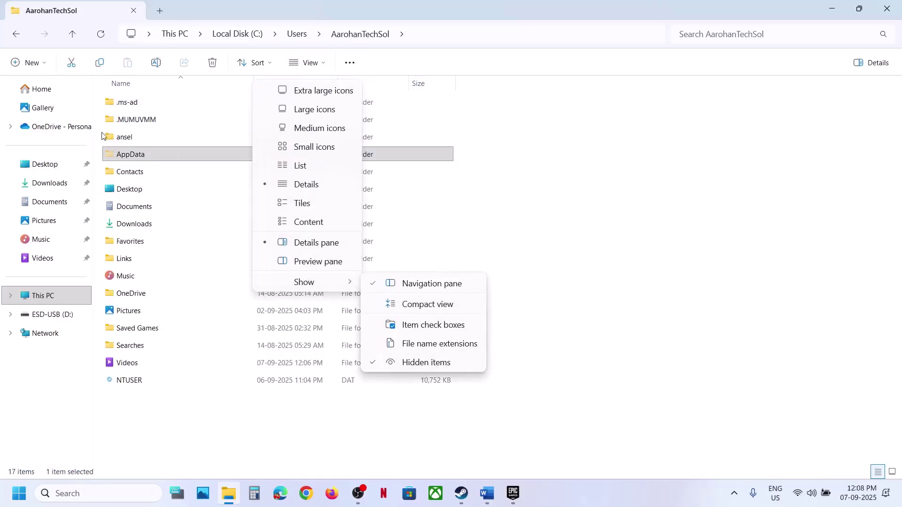
double_click(120, 154)
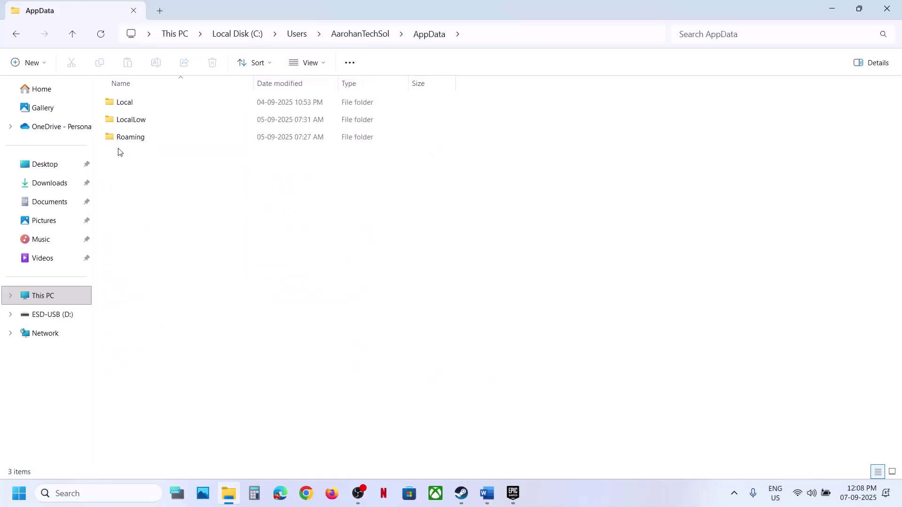
double_click(142, 103)
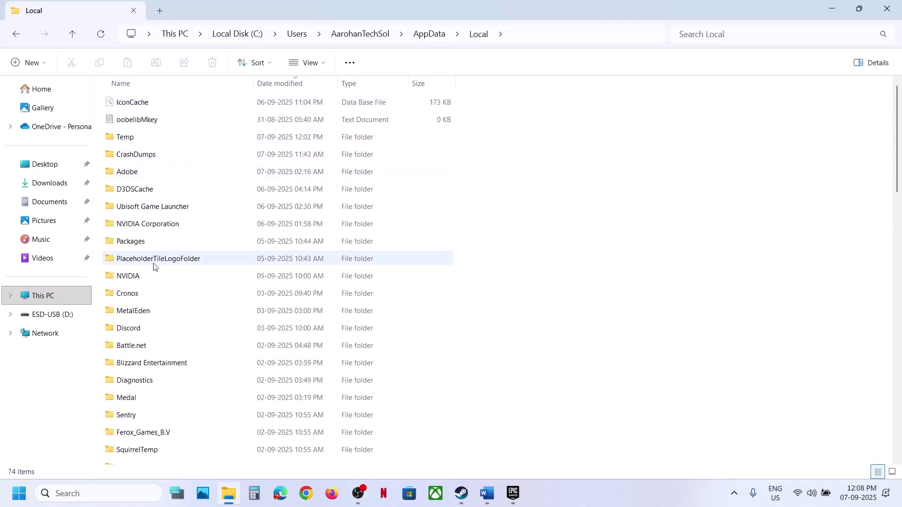
double_click(147, 296)
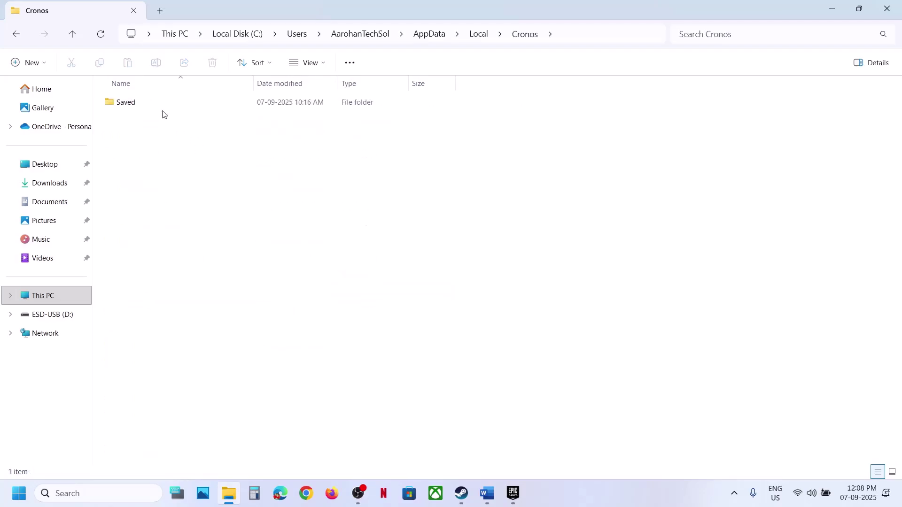
double_click(154, 103)
- Rename the Config folder to Config.old
left_click(143, 104)
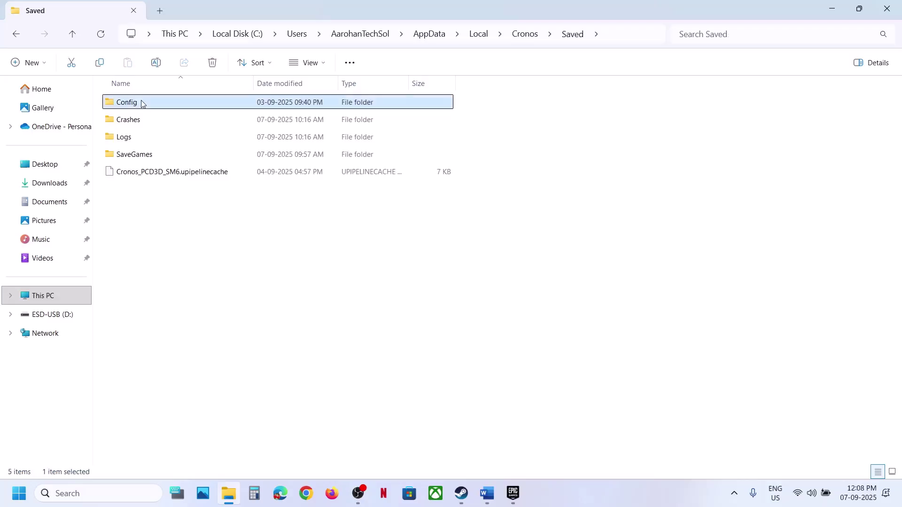
right_click(142, 103)
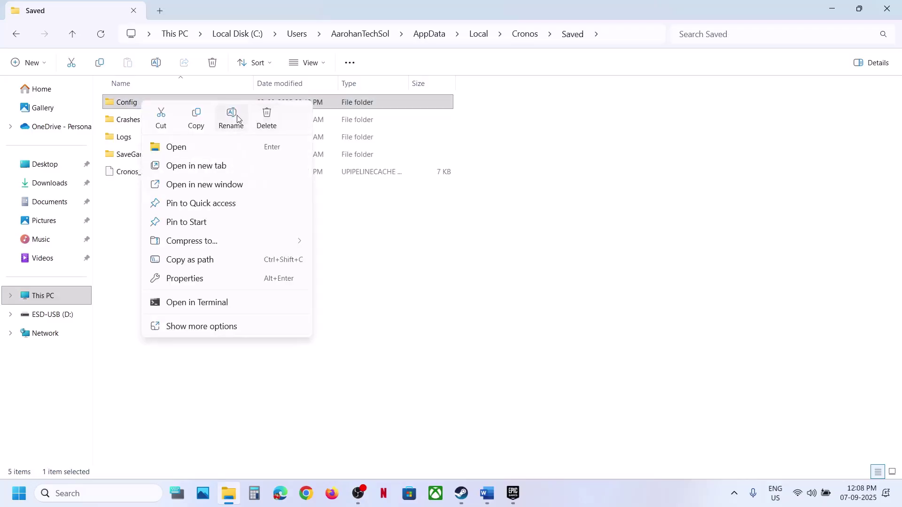
left_click(234, 114)
left_click(149, 103)
type(".ol")
left_click(217, 258)
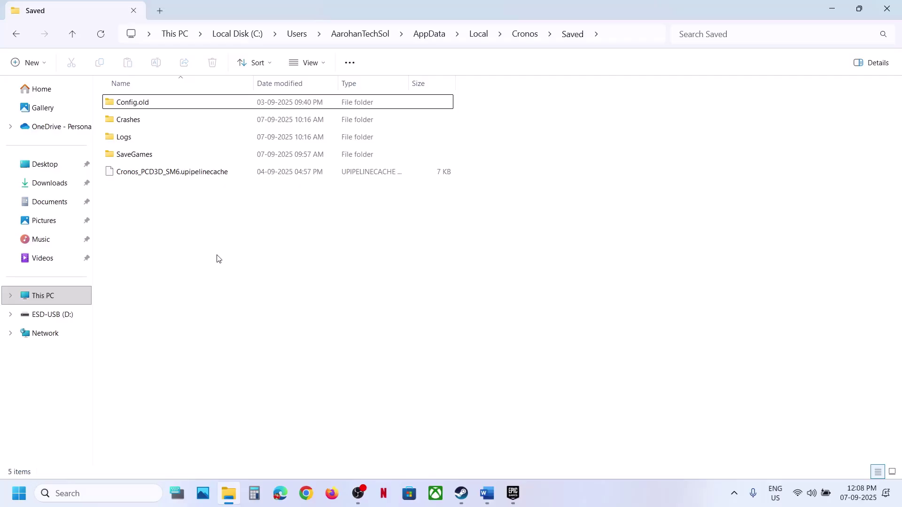
left_click(487, 493)
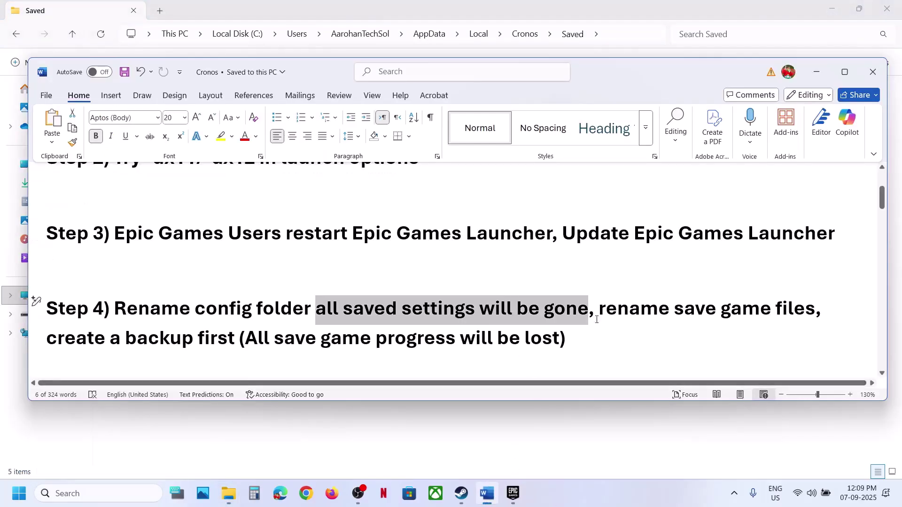
- Highlight Step 4's notes on renaming save game files, lost progress, and creating a backup first
left_click_drag(607, 317, 815, 316)
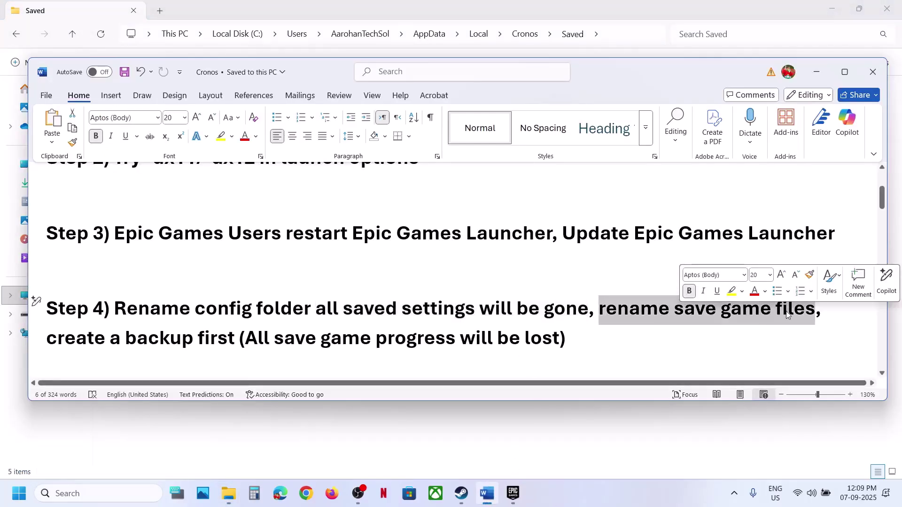
left_click_drag(253, 342, 559, 341)
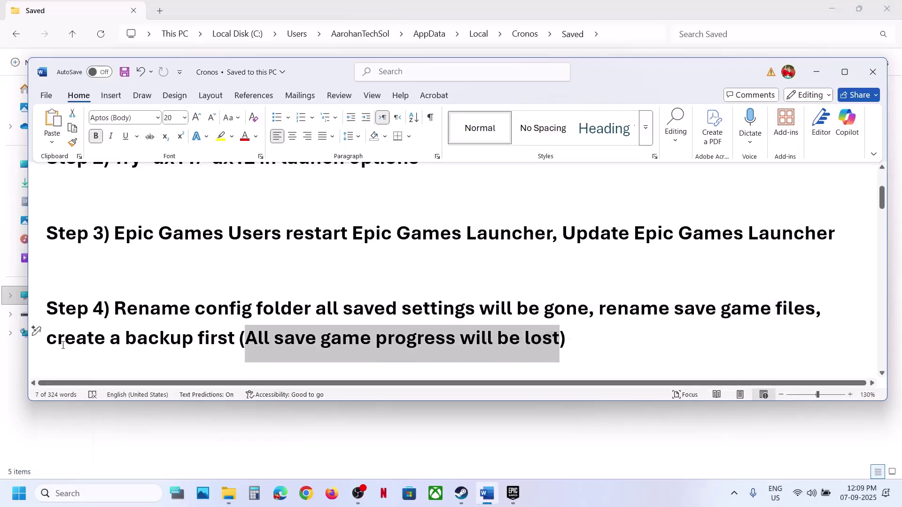
left_click_drag(62, 344, 242, 342)
left_click(281, 458)
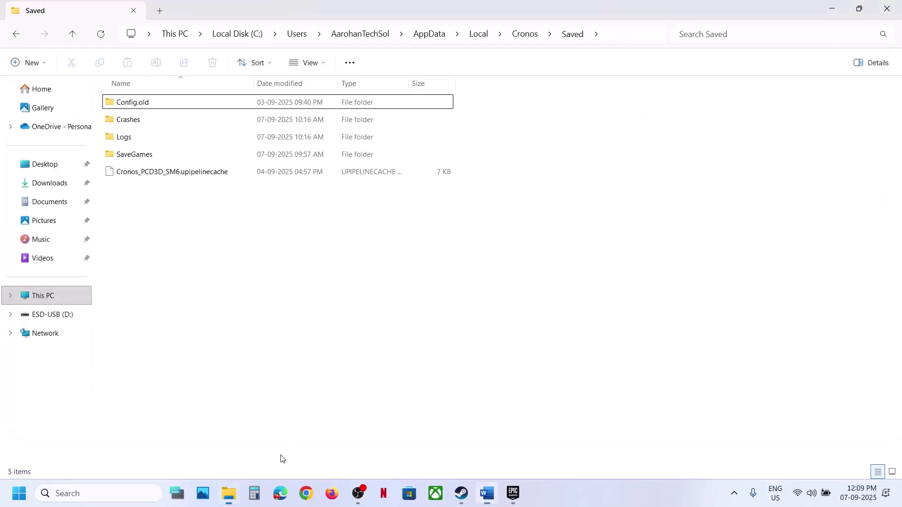
- Go up to AppData\Local and copy the Cronos folder onto the desktop as a backup
left_click(71, 38)
left_click(69, 37)
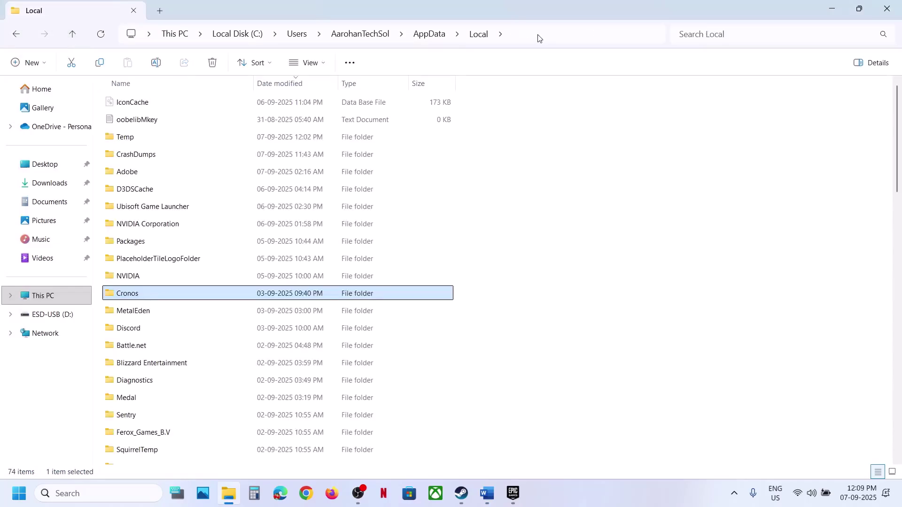
left_click(539, 38)
left_click(136, 301)
right_click(146, 298)
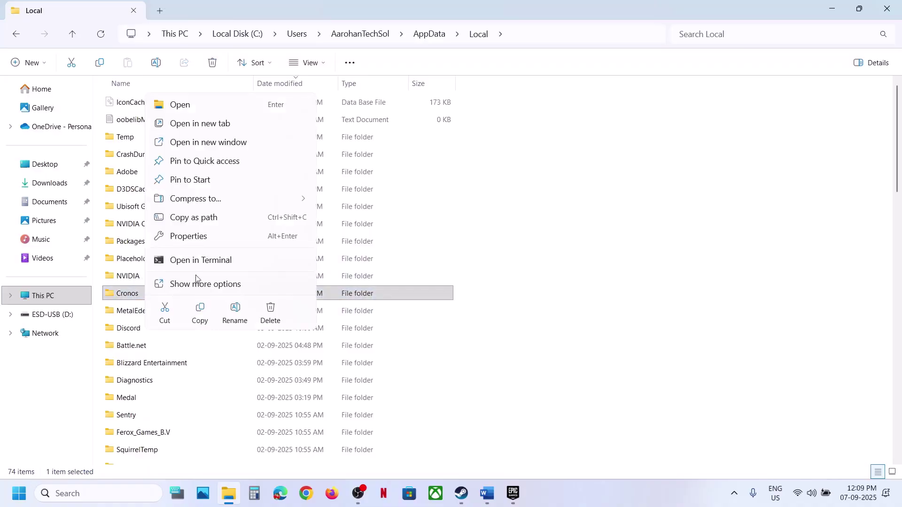
left_click(203, 312)
key("super+d")
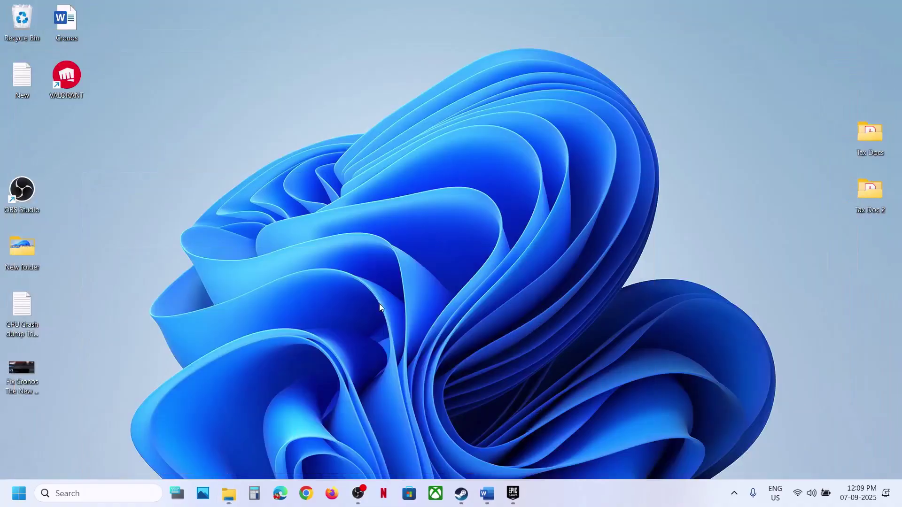
key("ctrl+v")
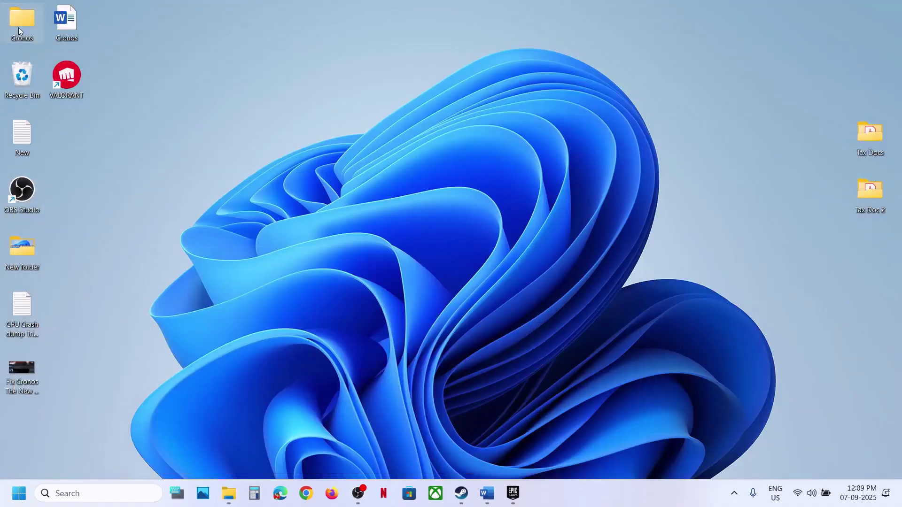
left_click_drag(21, 26, 422, 199)
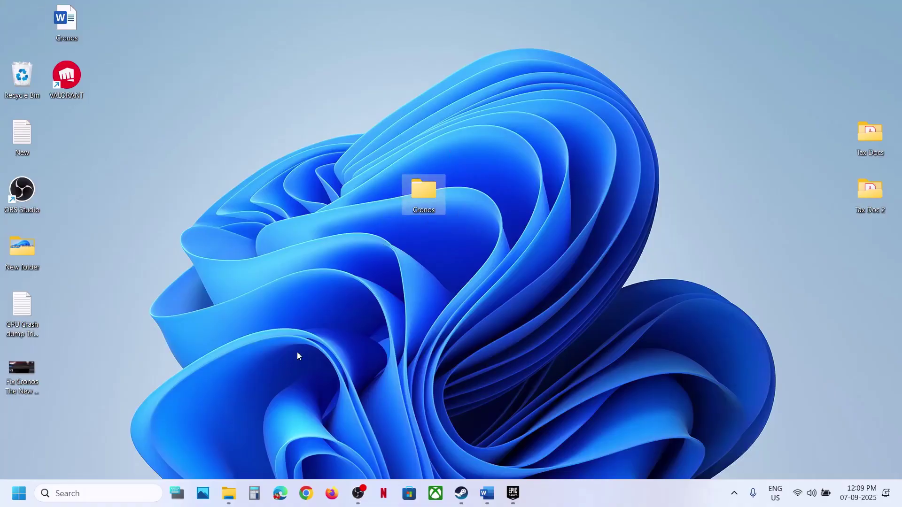
left_click(234, 498)
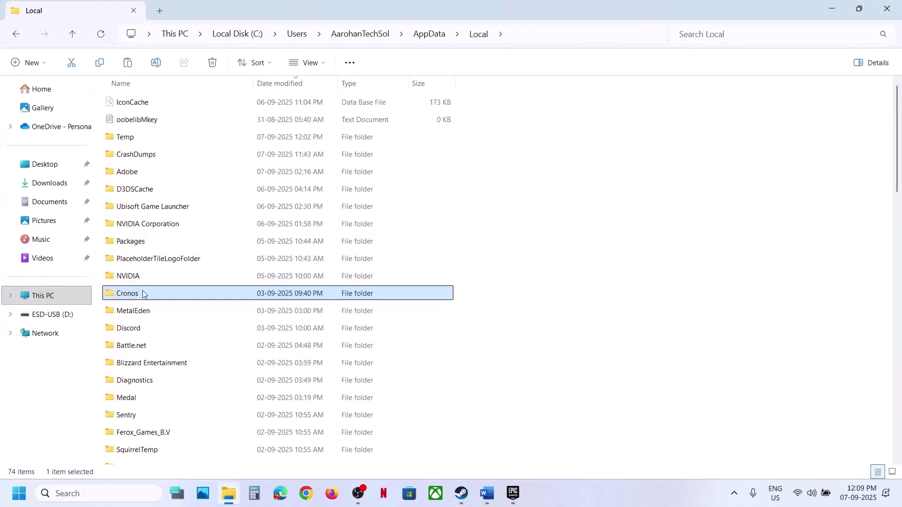
- Rename the original Cronos folder in AppData\Local to Cronos.old
right_click(143, 294)
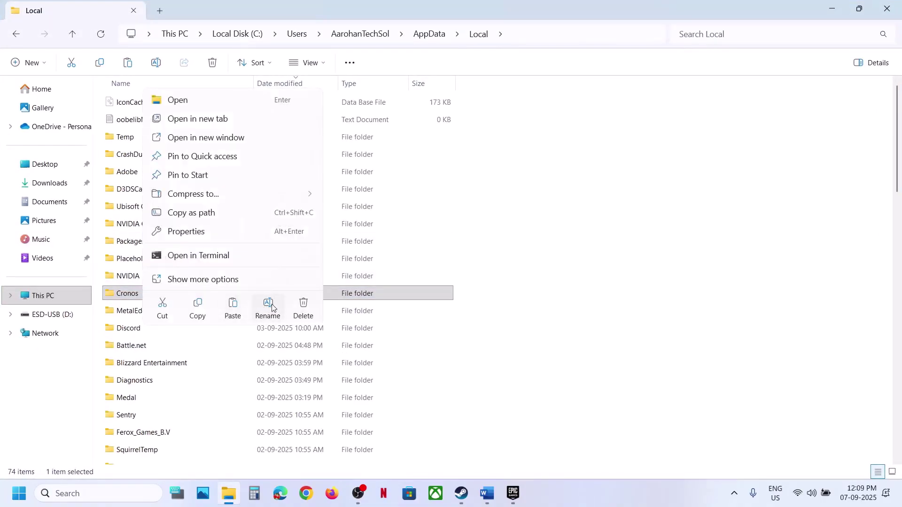
left_click(272, 308)
left_click(148, 297)
type(".old")
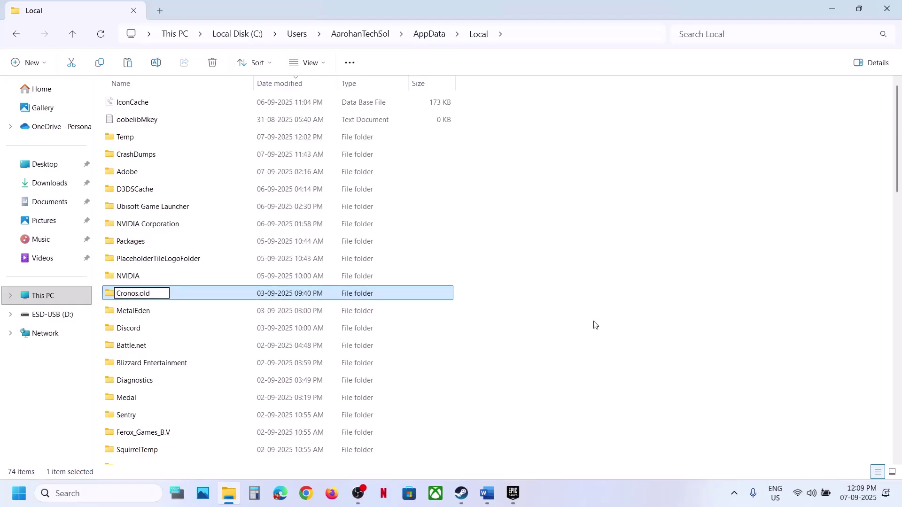
key("Return")
left_click(466, 497)
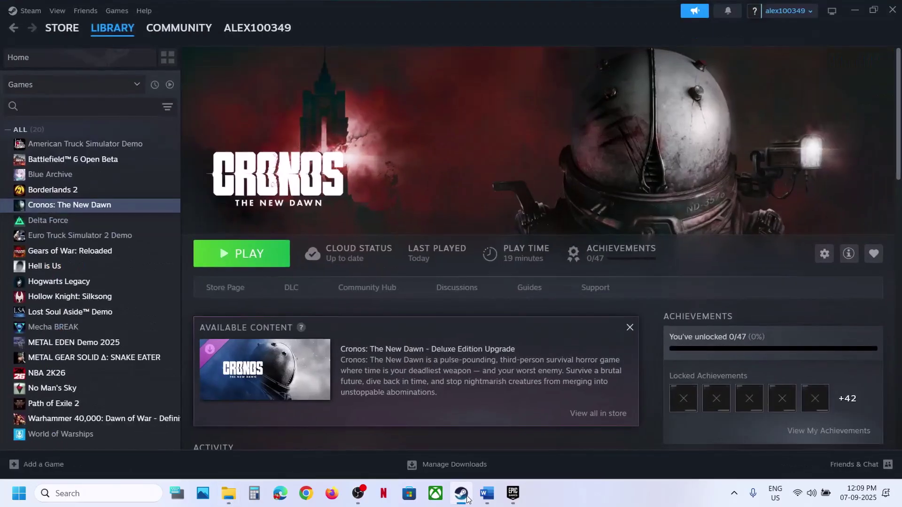
- Review the Installed Files section of Cronos's Steam properties, then close the properties window
left_click(488, 496)
scroll(289, 314, "down", 3)
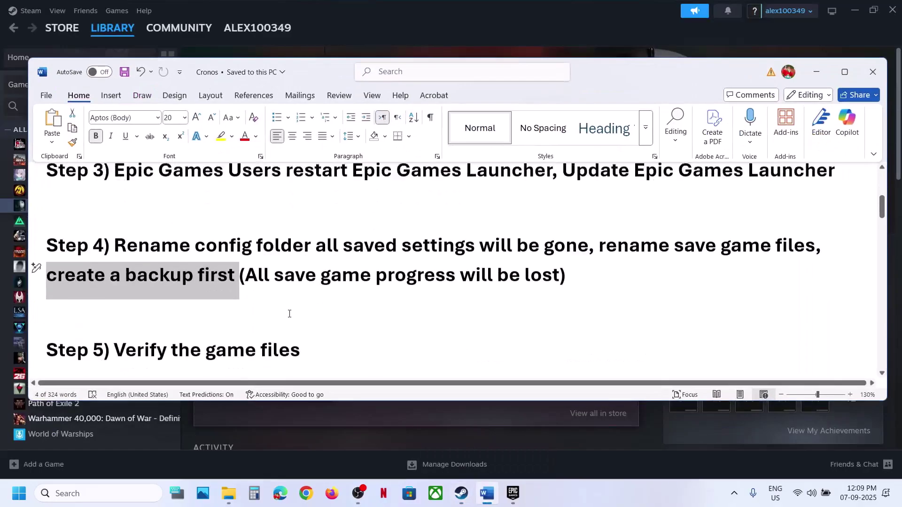
left_click(402, 2)
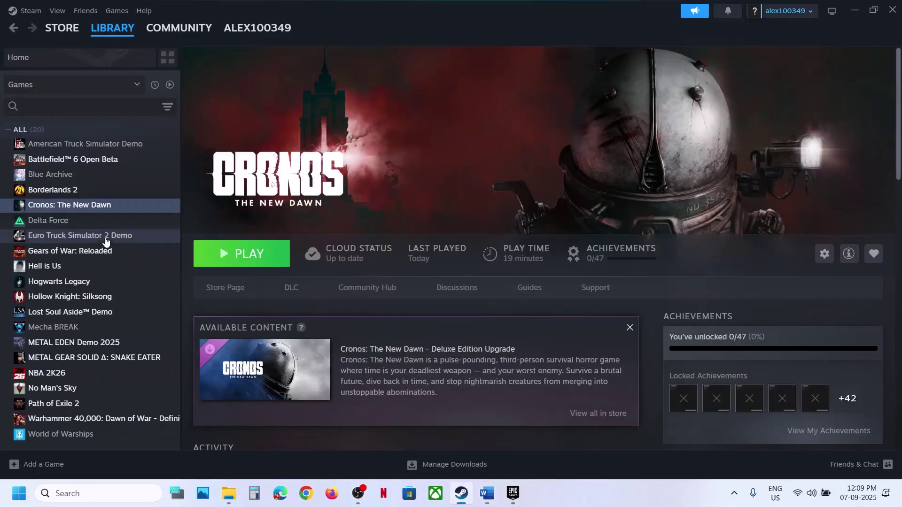
right_click(85, 210)
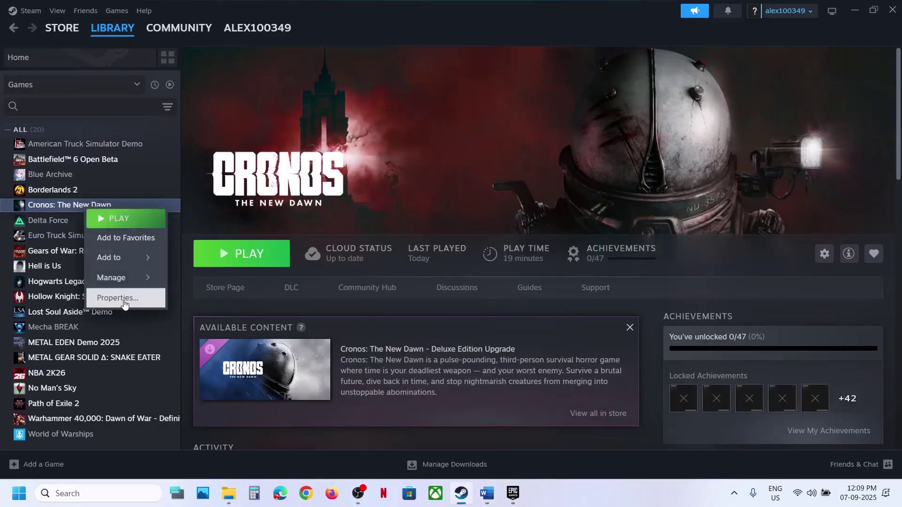
left_click(121, 301)
left_click(256, 177)
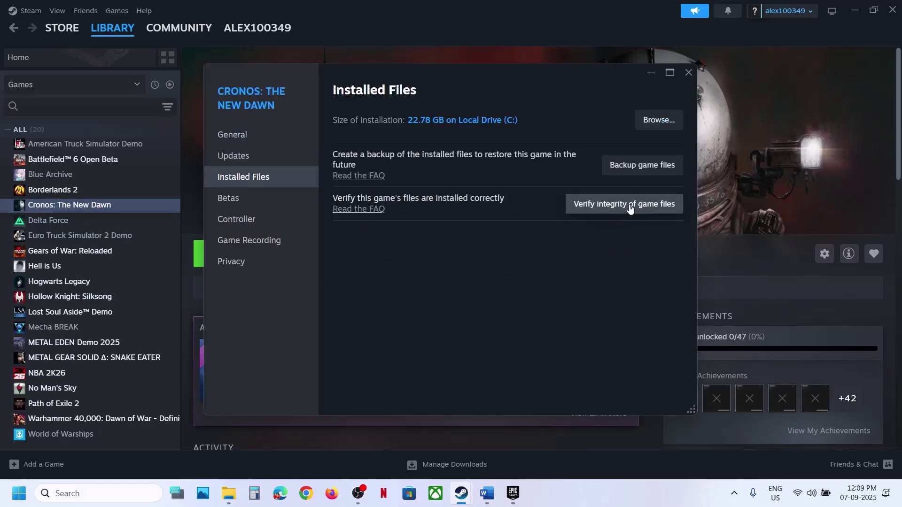
left_click(688, 73)
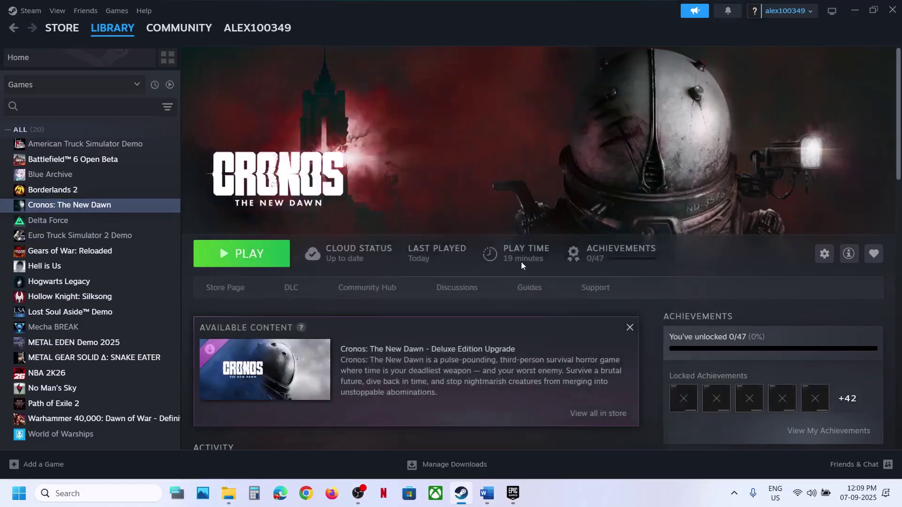
left_click(512, 501)
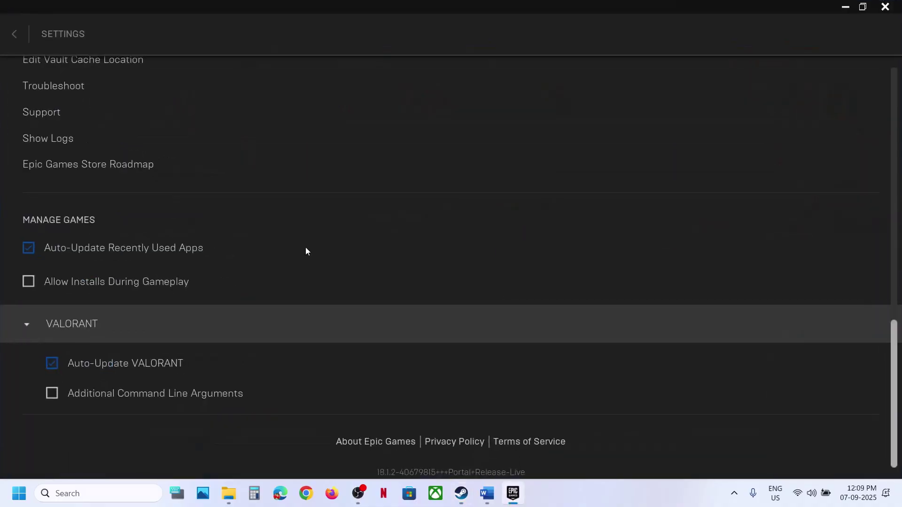
- In Epic Games Launcher's library, view VALORANT's Manage options, then close them
left_click(14, 34)
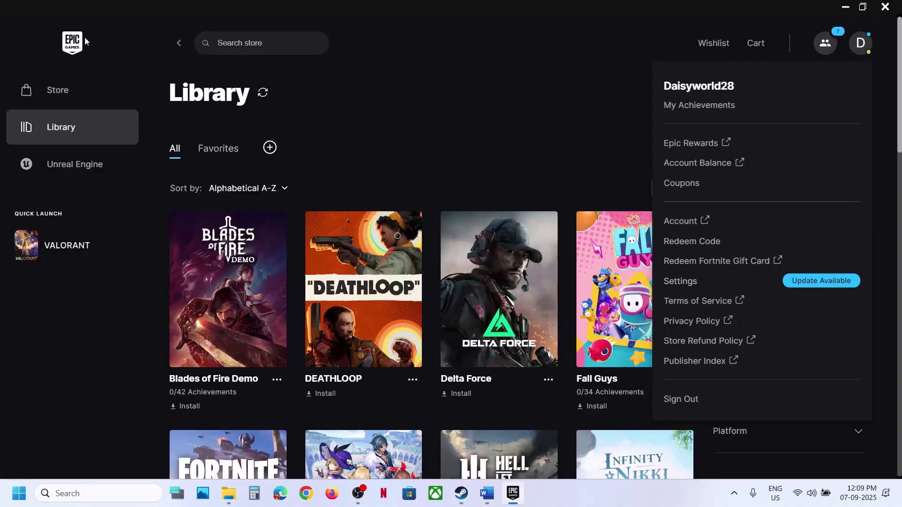
left_click(560, 140)
scroll(554, 287, "down", 15)
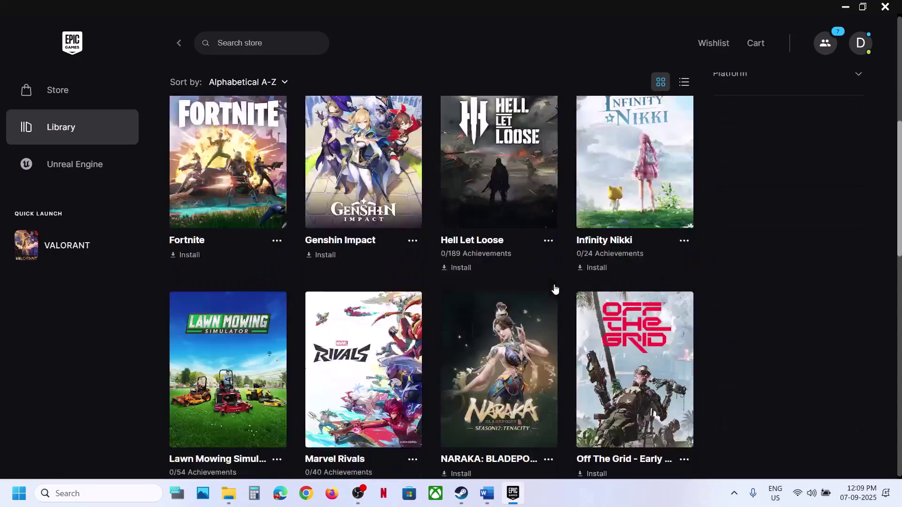
scroll(554, 288, "down", 5)
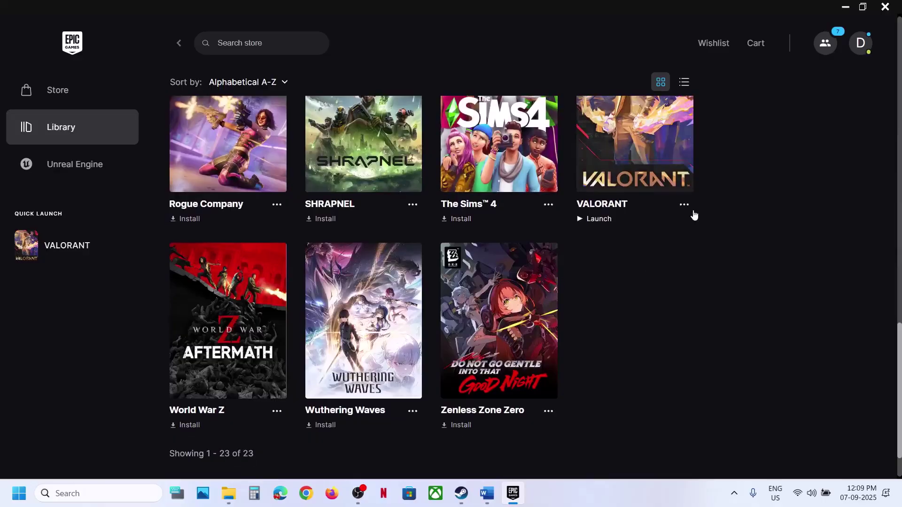
left_click(685, 208)
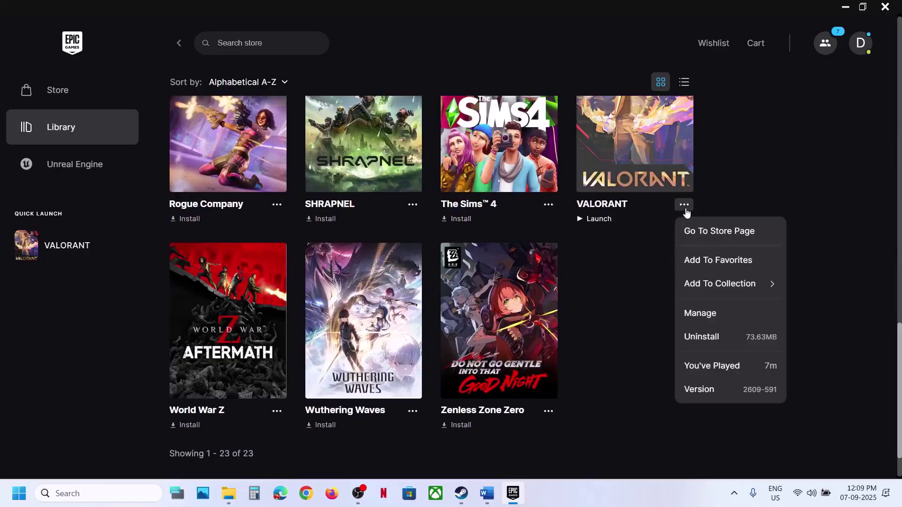
left_click(721, 314)
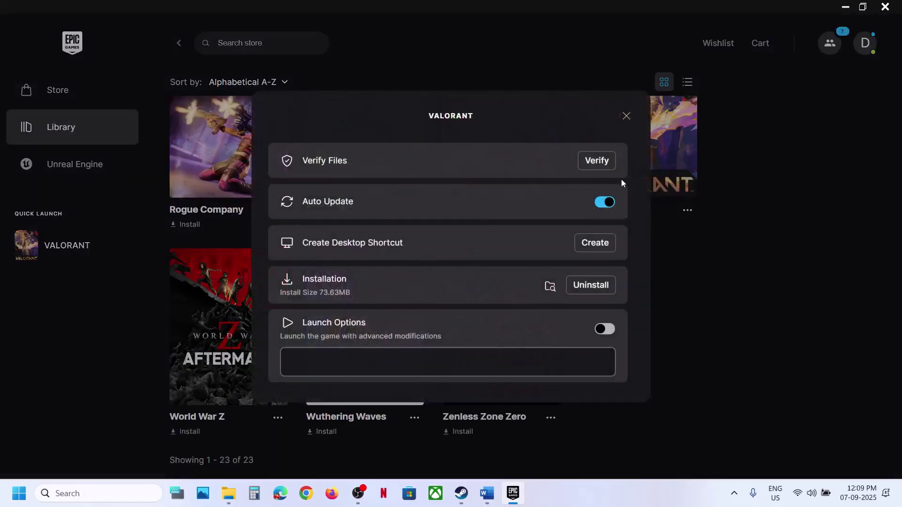
left_click(626, 118)
- Check Step 6 in the Word instructions, then return to Steam's Cronos: The New Dawn entry
left_click(485, 498)
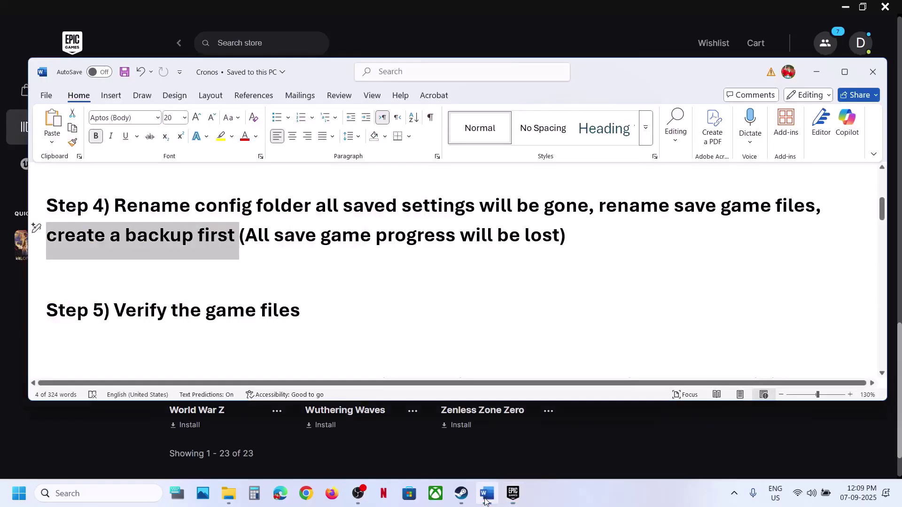
scroll(286, 275, "down", 3)
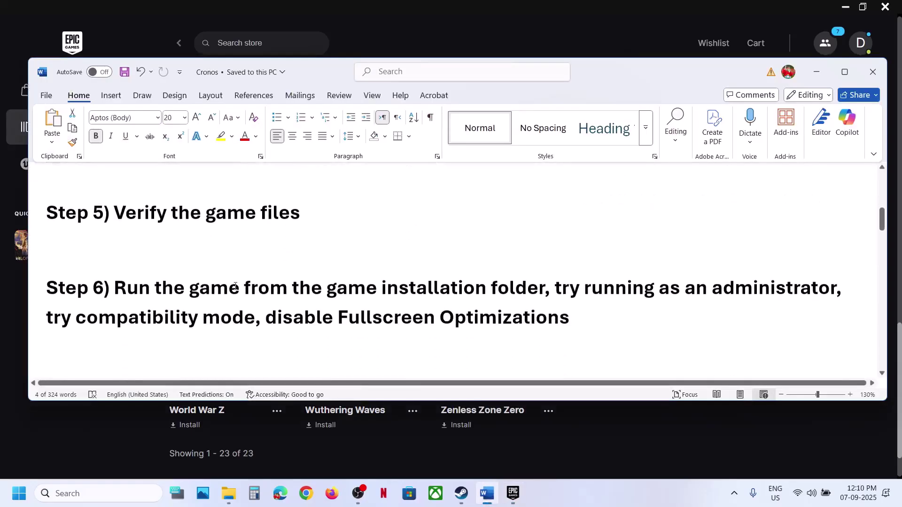
left_click_drag(159, 289, 565, 291)
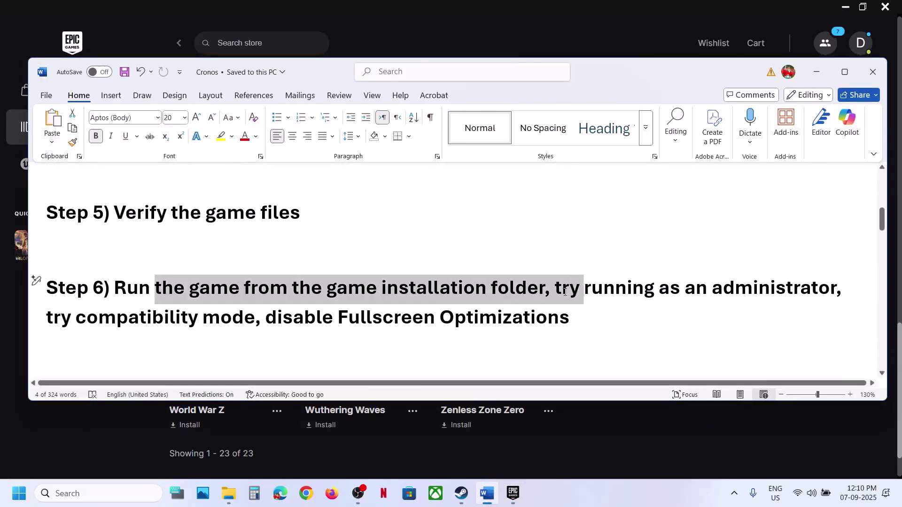
left_click(459, 500)
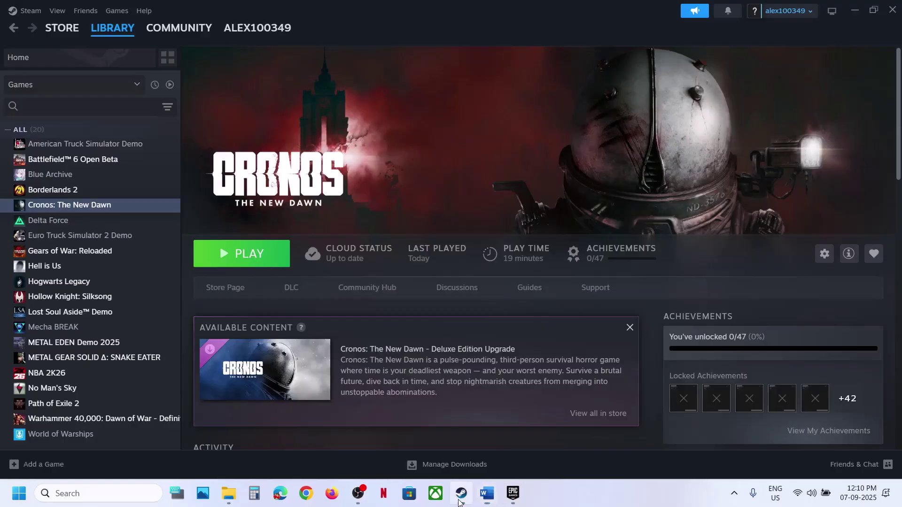
right_click(104, 206)
- Browse Cronos: The New Dawn's local files, then reopen VALORANT's Manage settings in Epic
mouse_move(144, 281)
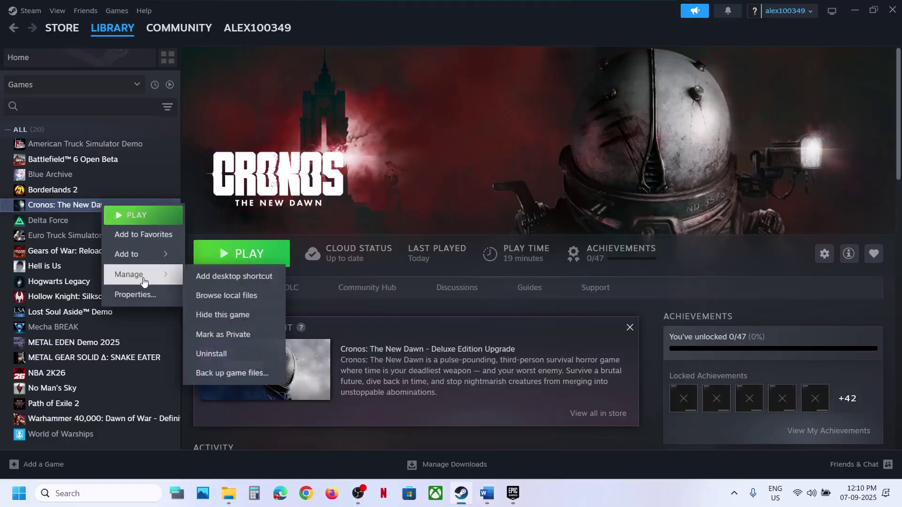
left_click(230, 295)
left_click(513, 493)
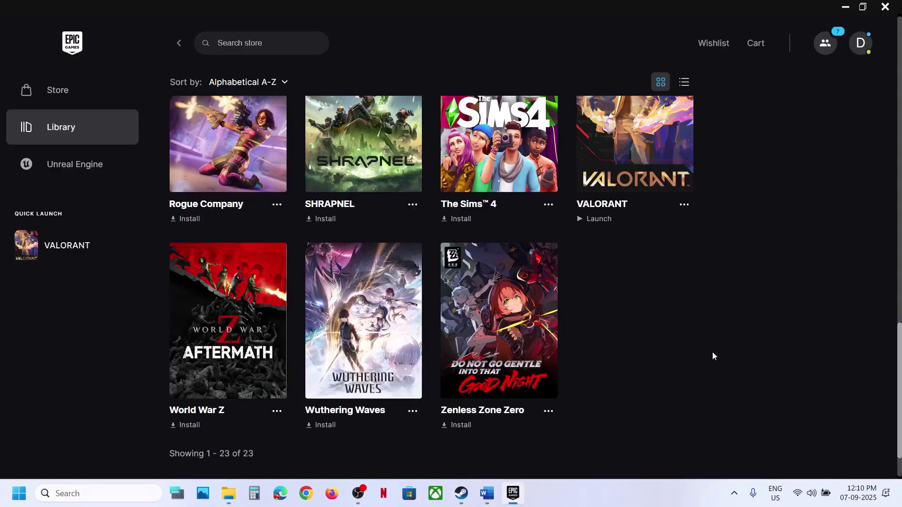
left_click(683, 205)
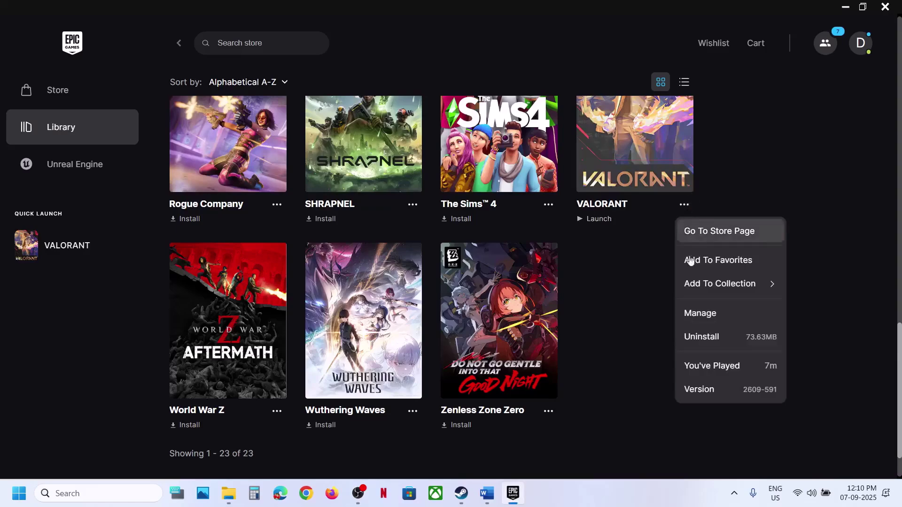
left_click(710, 313)
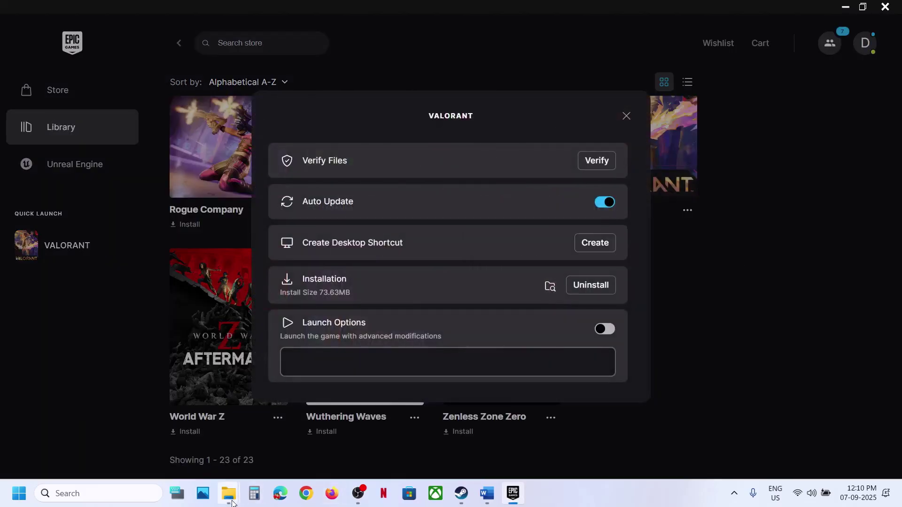
- Bring the Cronos: The New Dawn File Explorer window to the front
mouse_move(232, 504)
left_click(288, 451)
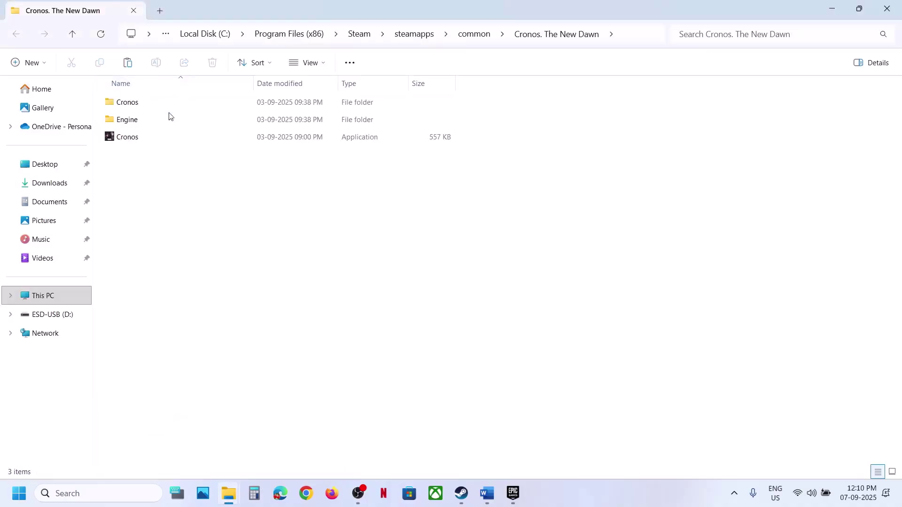
left_click(133, 137)
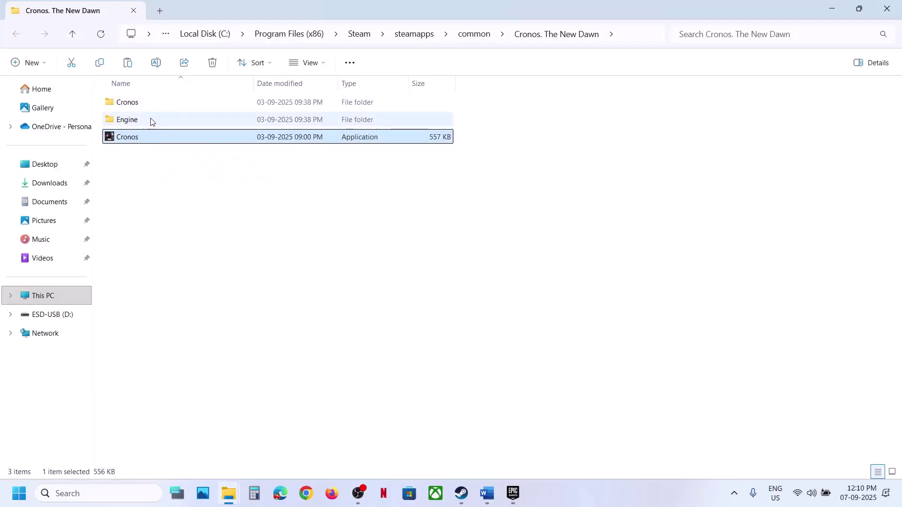
- Navigate into Cronos\Binaries\Win64 and select the Cronos-Win64-Shipping application
double_click(140, 108)
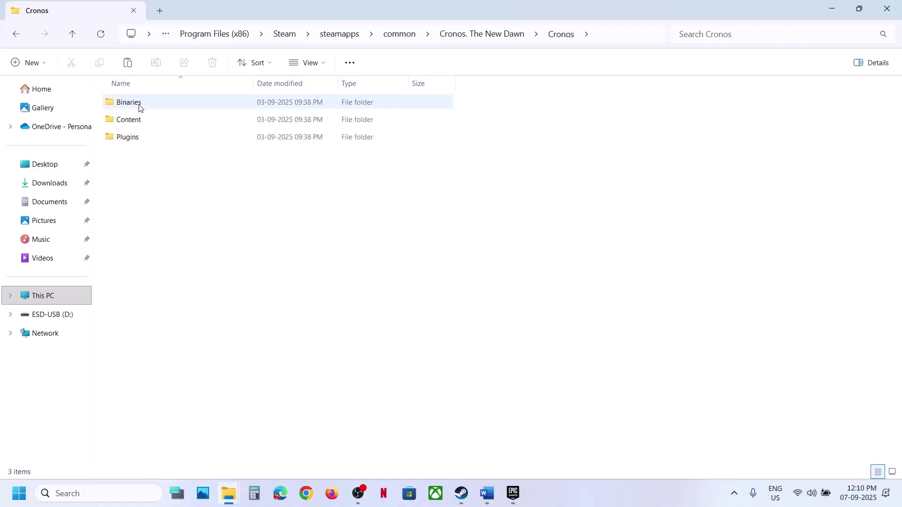
double_click(140, 108)
left_click(139, 108)
double_click(140, 107)
left_click(151, 177)
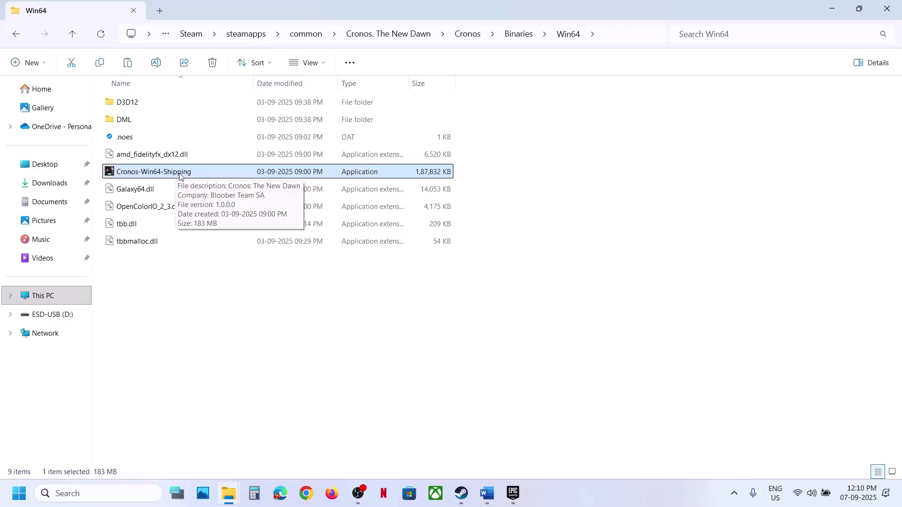
right_click(172, 175)
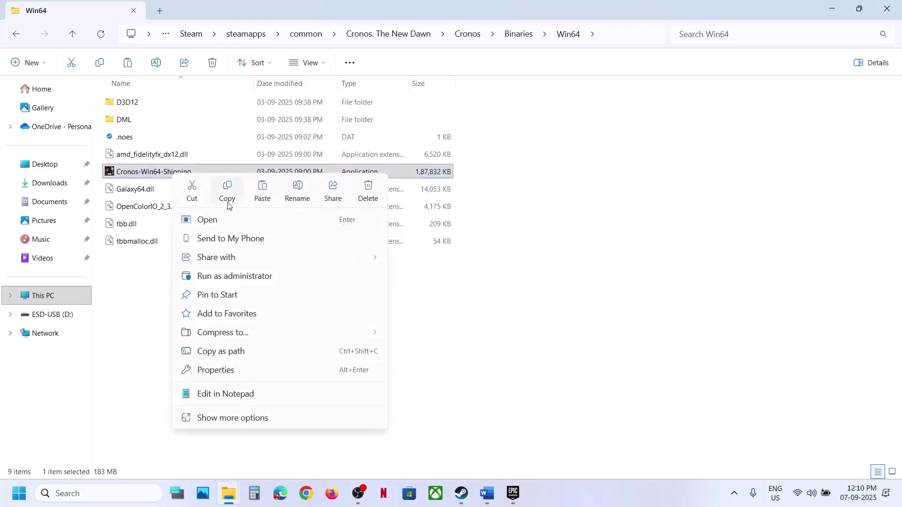
- View Cronos-Win64-Shipping's Compatibility properties and apply them unchanged
left_click(230, 371)
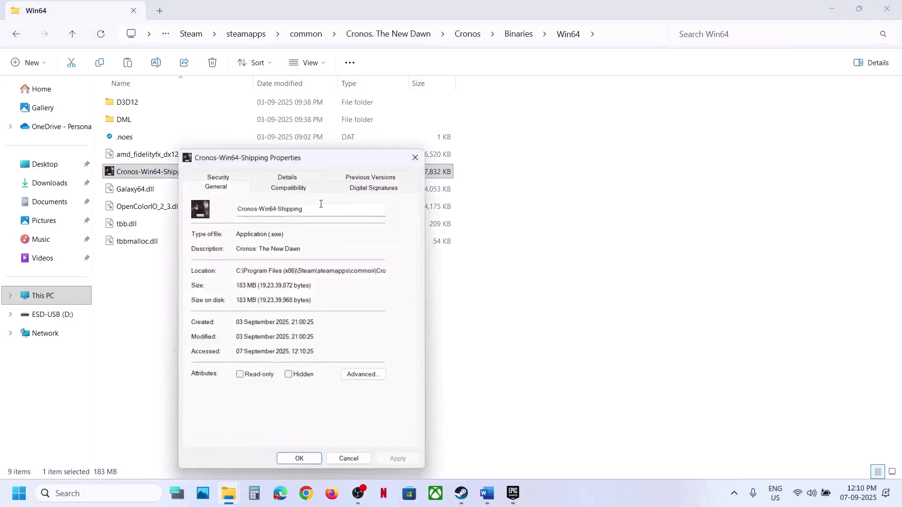
left_click(306, 186)
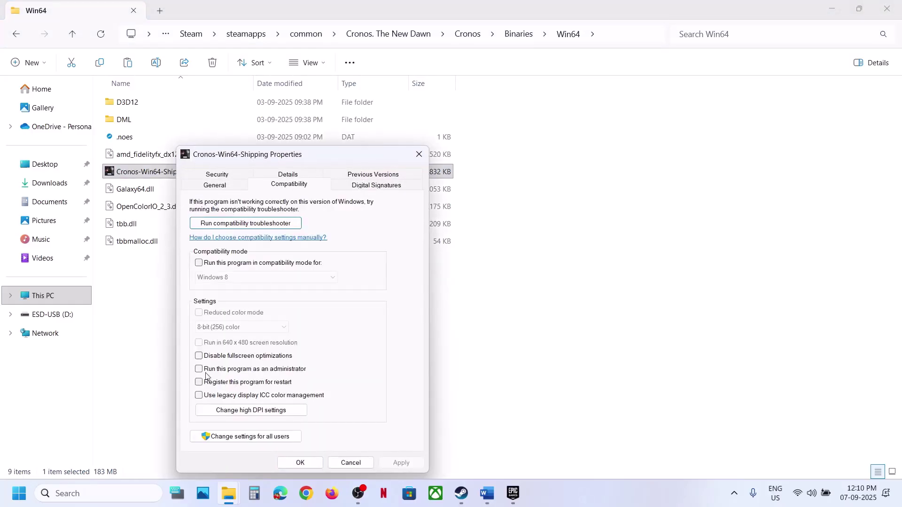
left_click(402, 462)
left_click(301, 463)
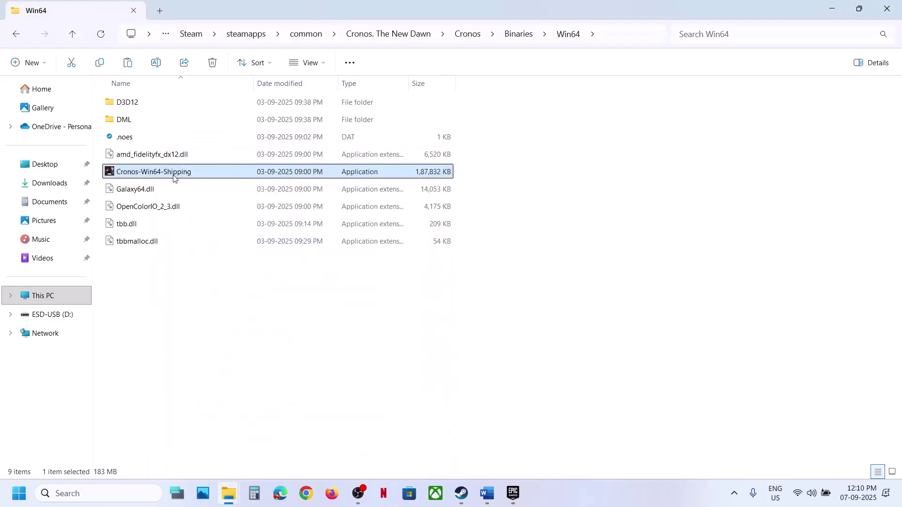
- Enable Windows 7 compatibility mode, Run as administrator and Disable fullscreen optimizations, then save
right_click(176, 178)
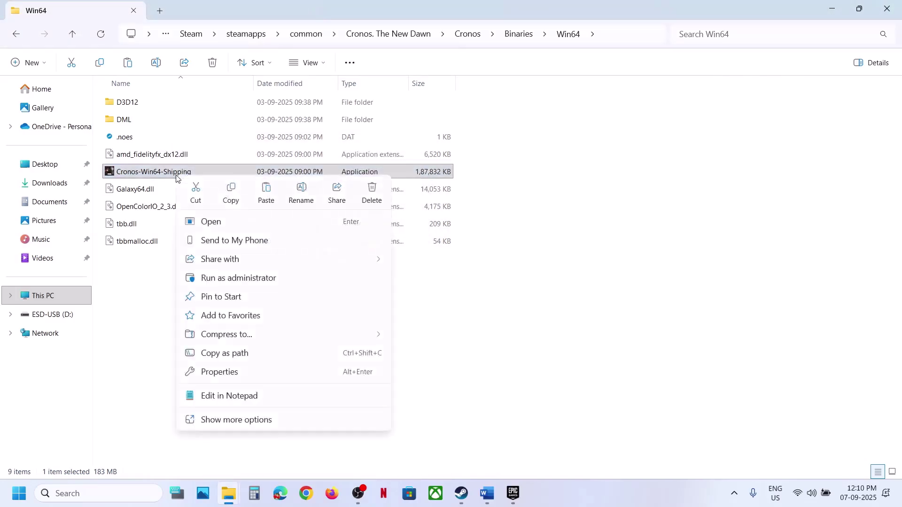
left_click(224, 371)
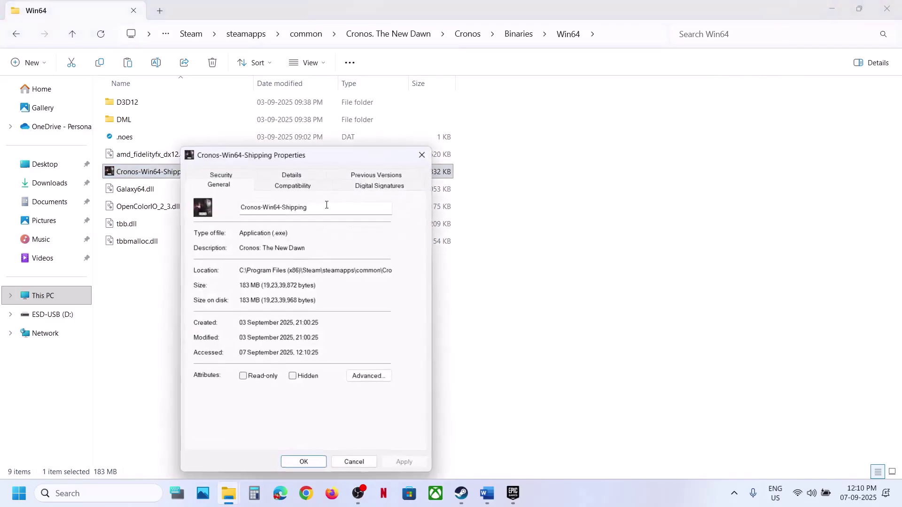
left_click(294, 186)
left_click(202, 264)
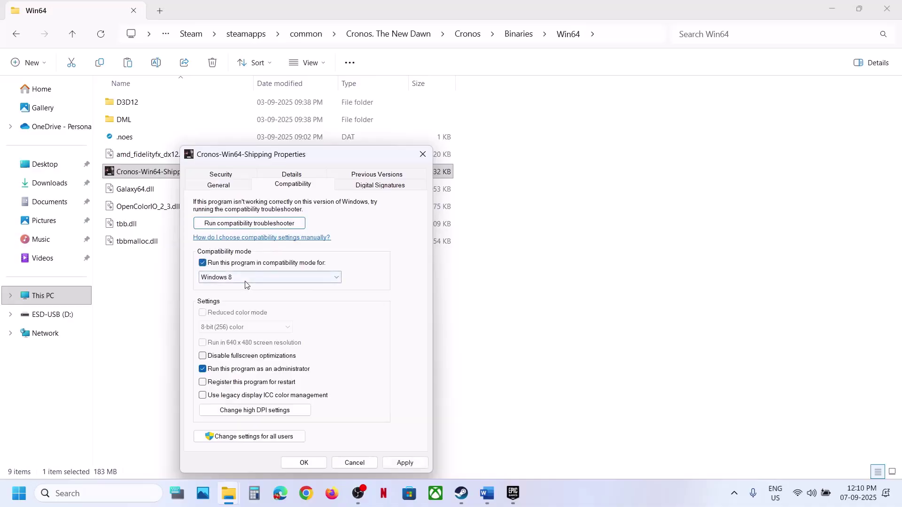
left_click(405, 464)
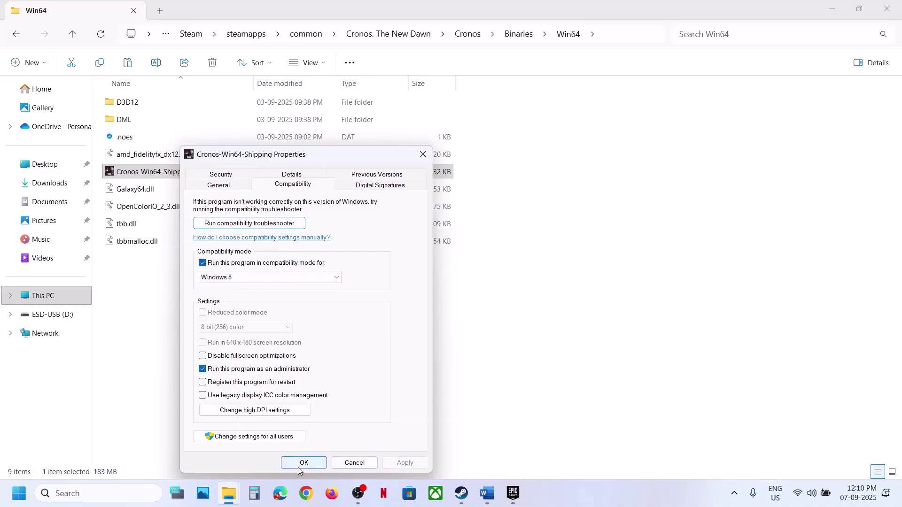
left_click(214, 278)
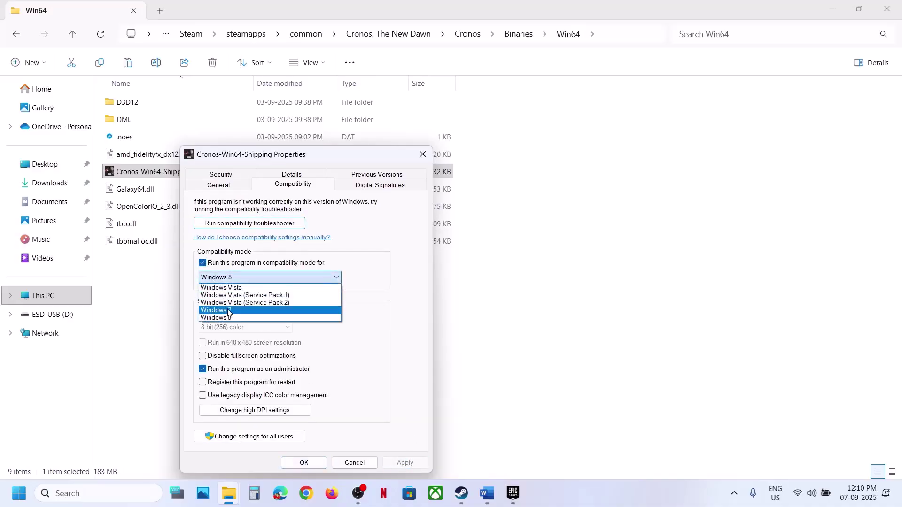
left_click(229, 311)
left_click(404, 463)
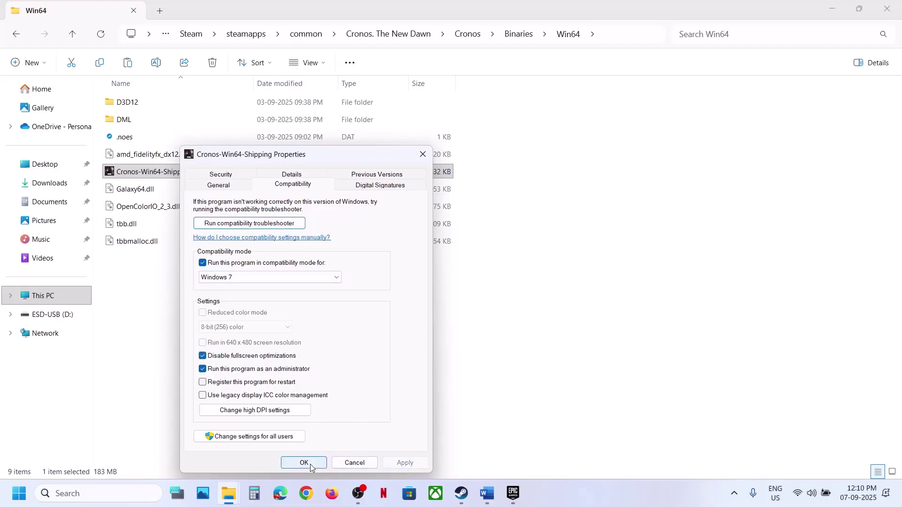
left_click(308, 463)
- Reopen the executable's Compatibility properties and turn compatibility mode off
right_click(176, 175)
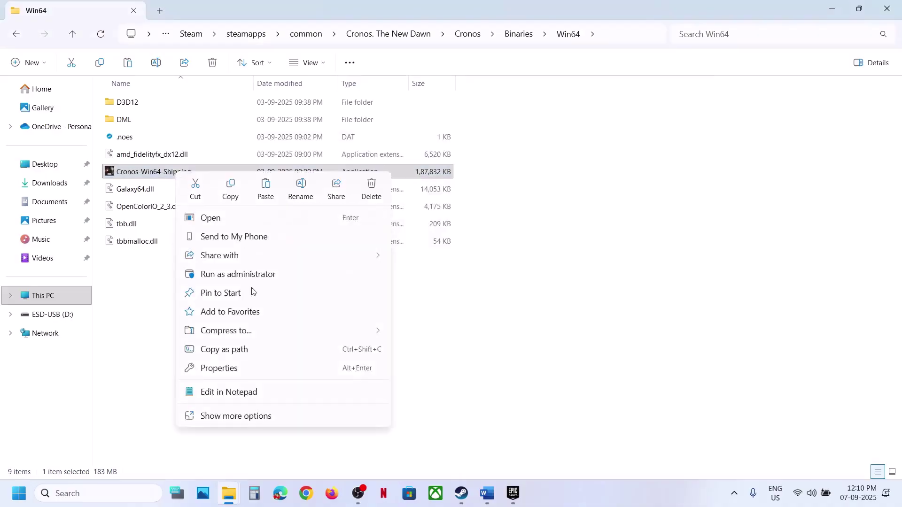
left_click(236, 372)
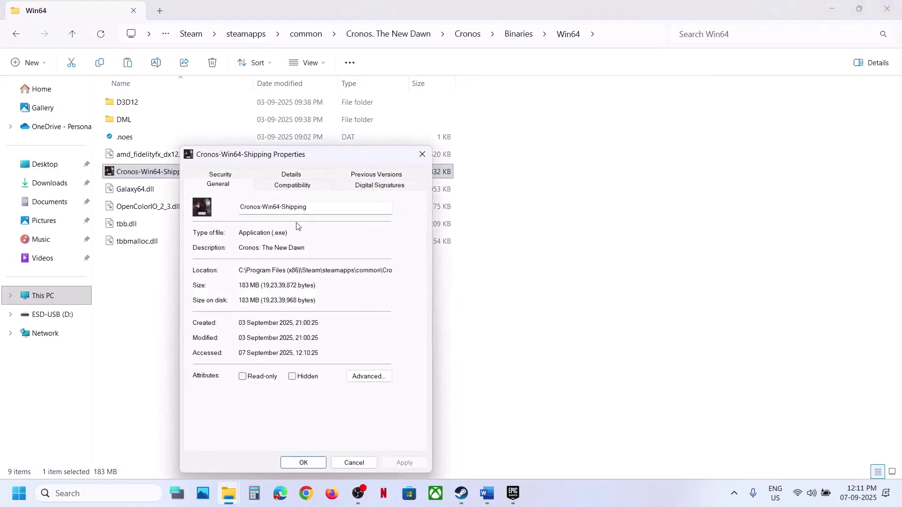
left_click(285, 186)
left_click(202, 264)
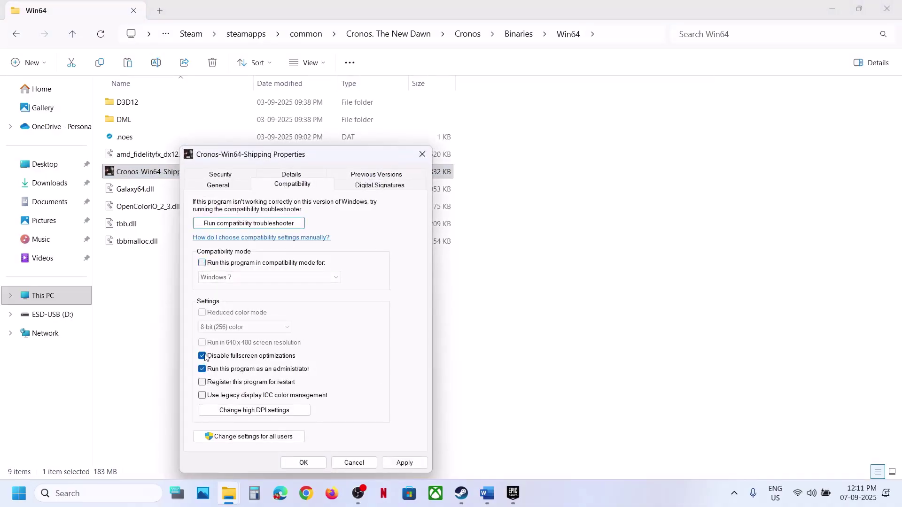